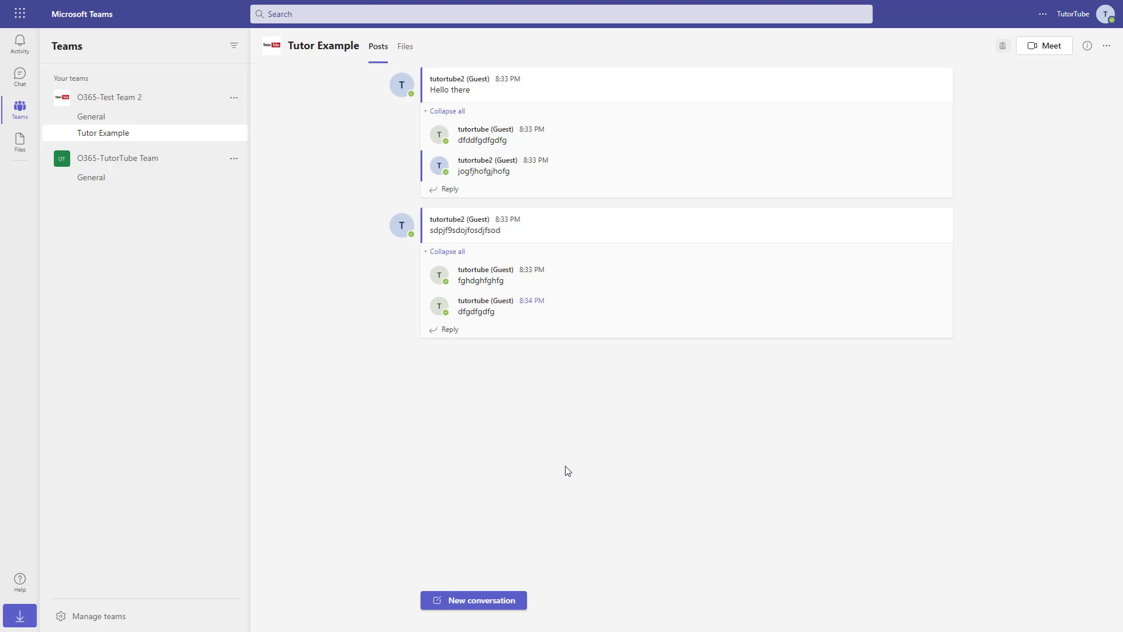
# Start a new channel conversation with the text "This is an example message." and the subject "Test Message".
pyautogui.click(447, 603)
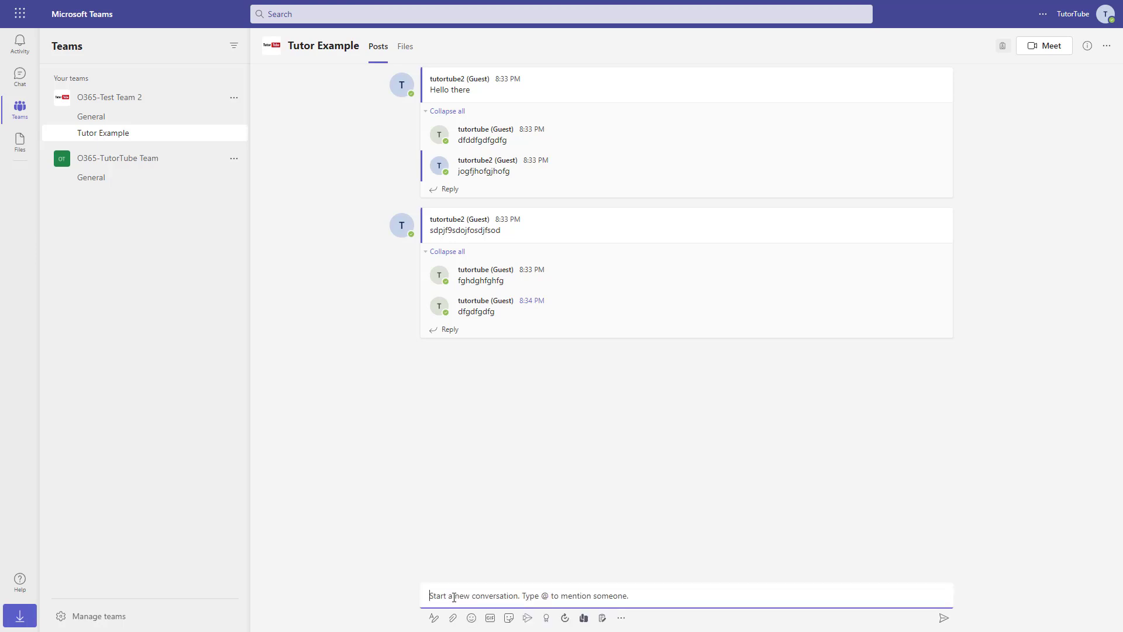
pyautogui.write('This is an example message.')
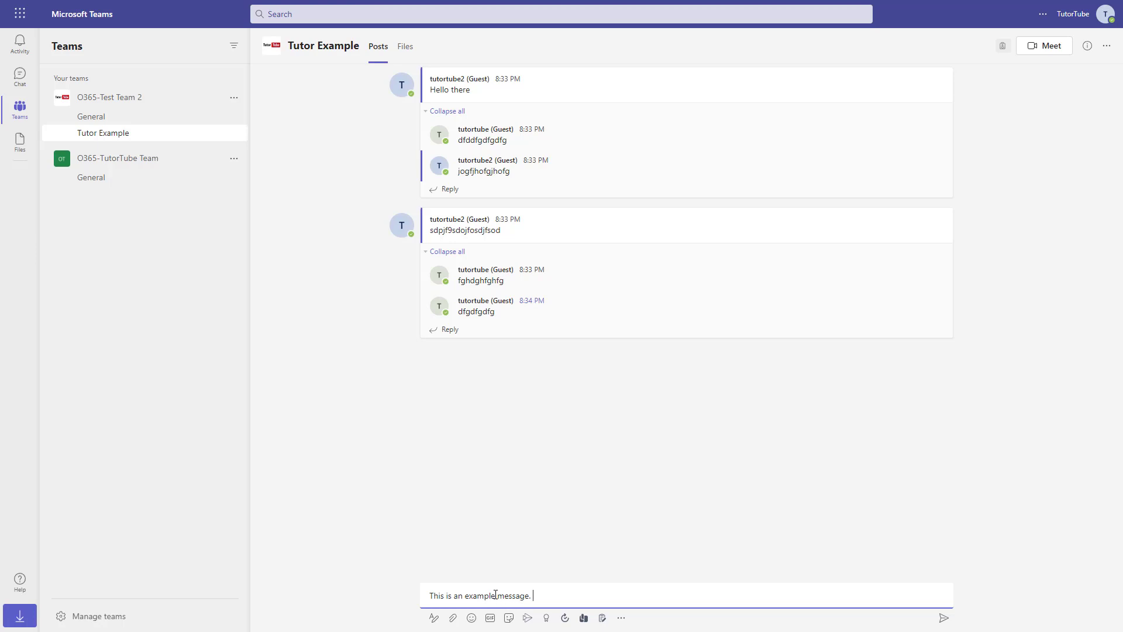
pyautogui.click(434, 619)
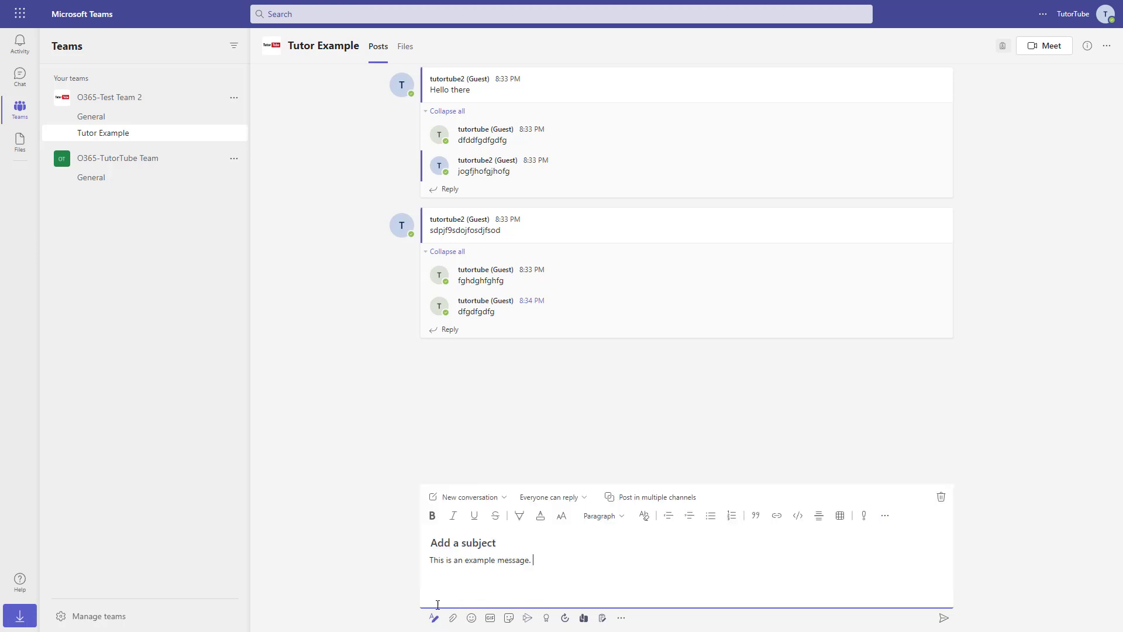
pyautogui.click(500, 543)
pyautogui.write('Test Message')
# Make the word "example" in the message body bold.
pyautogui.moveTo(465, 563); pyautogui.dragTo(492, 563)
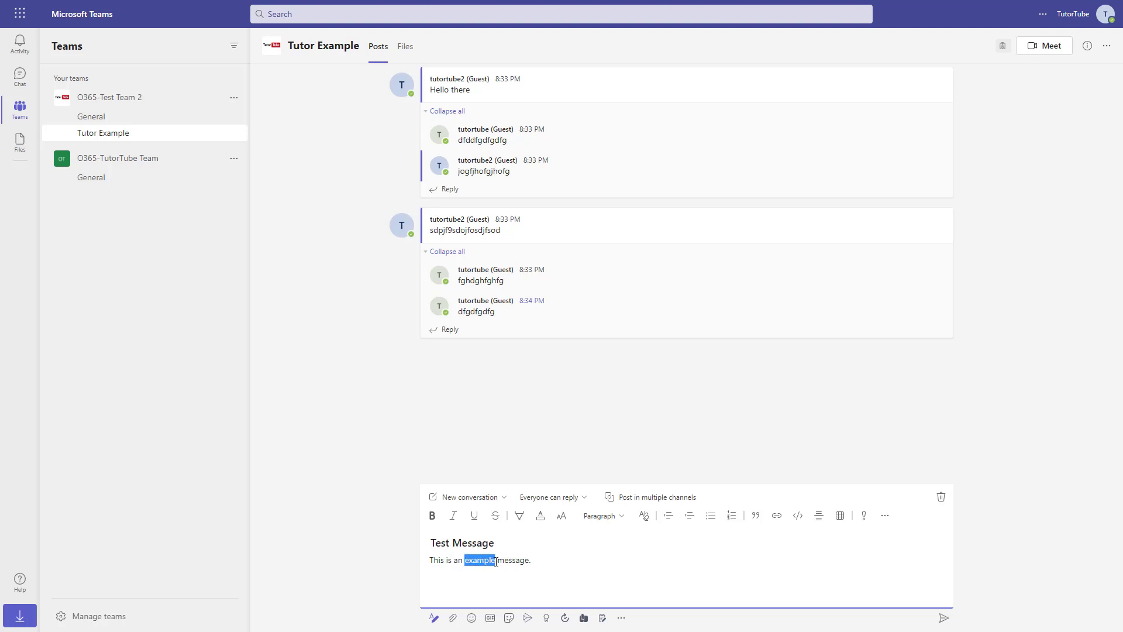
pyautogui.click(432, 516)
pyautogui.click(545, 562)
# Italicise "message." and underline the whole line of the message body.
pyautogui.moveTo(543, 560); pyautogui.dragTo(427, 571)
pyautogui.click(452, 515)
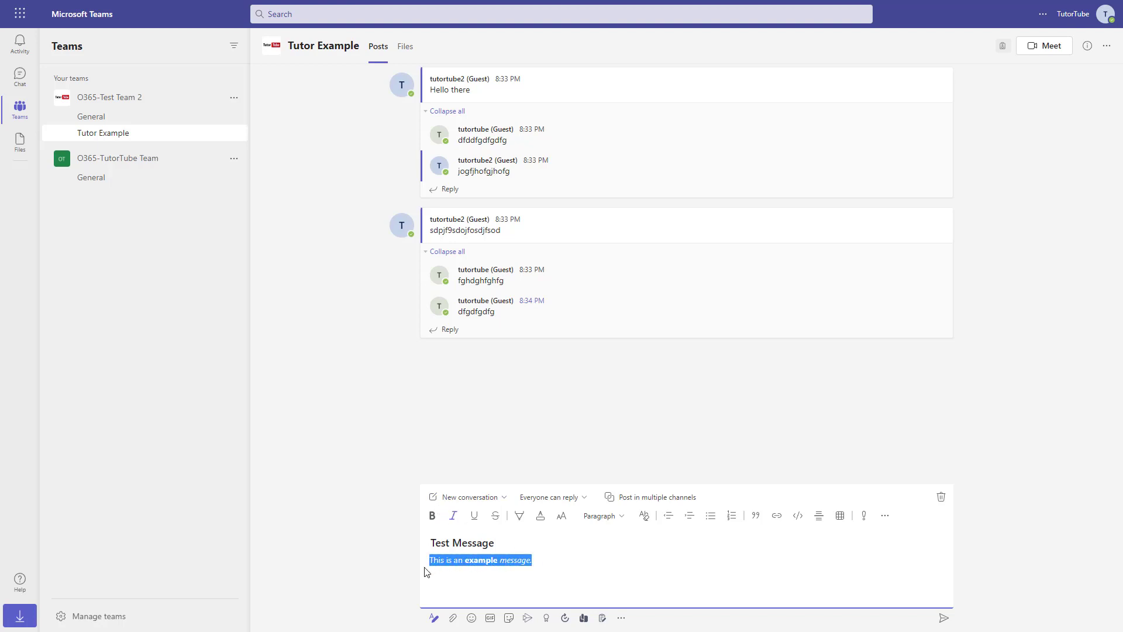
pyautogui.click(475, 515)
pyautogui.click(553, 557)
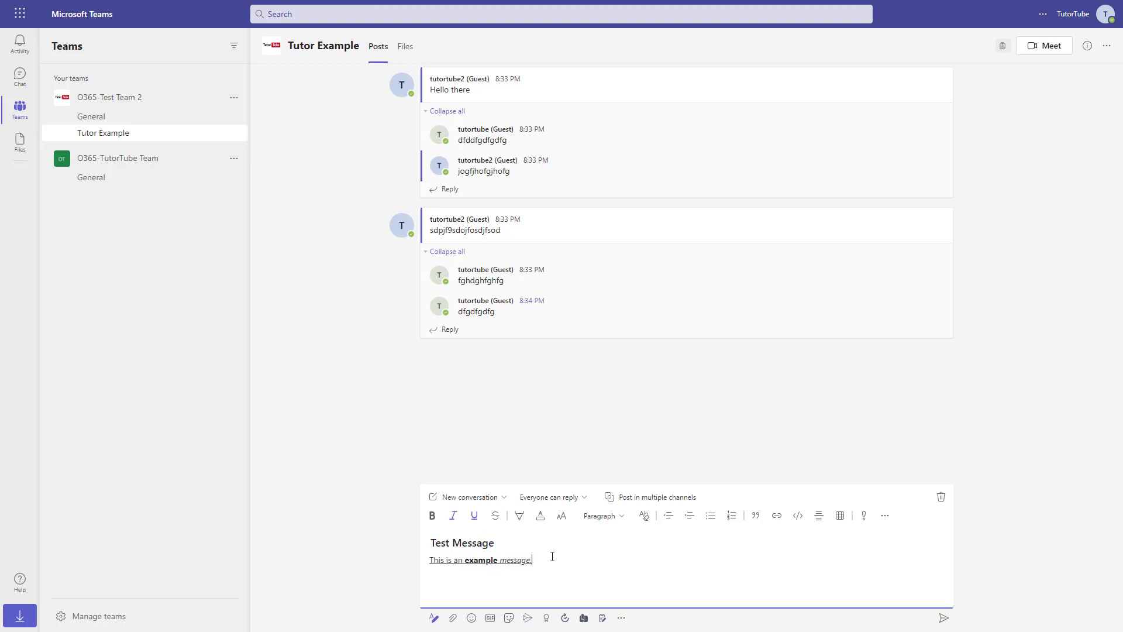
# Strike through the whole message line and remove the strikethrough again.
pyautogui.moveTo(552, 557); pyautogui.dragTo(426, 562)
pyautogui.click(495, 515)
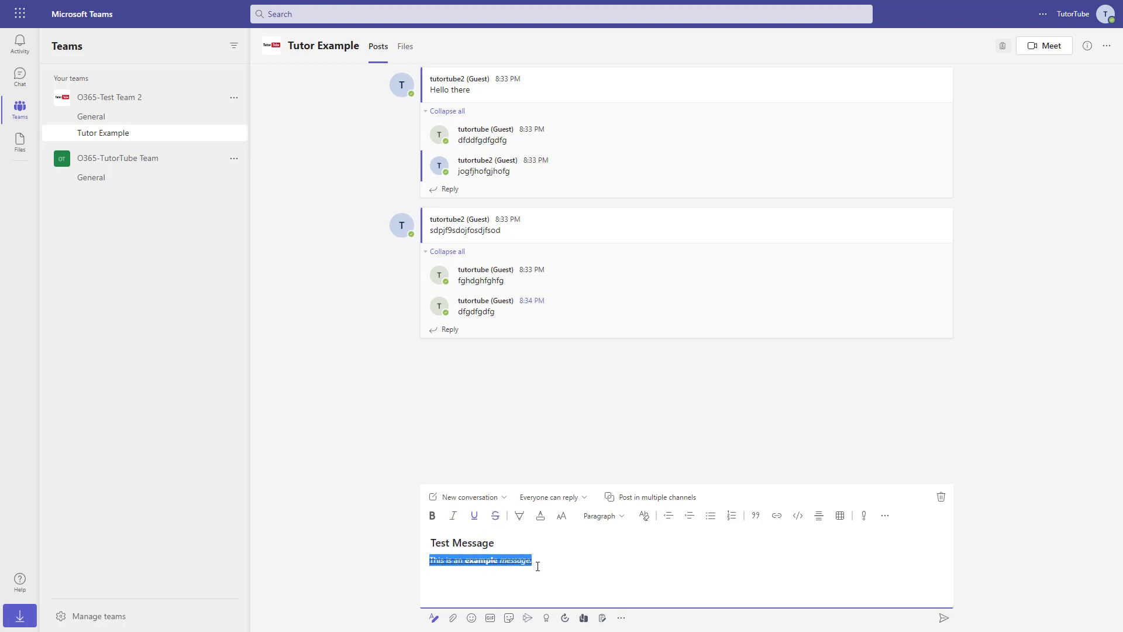
pyautogui.click(573, 563)
pyautogui.moveTo(502, 570); pyautogui.dragTo(423, 572)
pyautogui.click(496, 519)
pyautogui.click(534, 575)
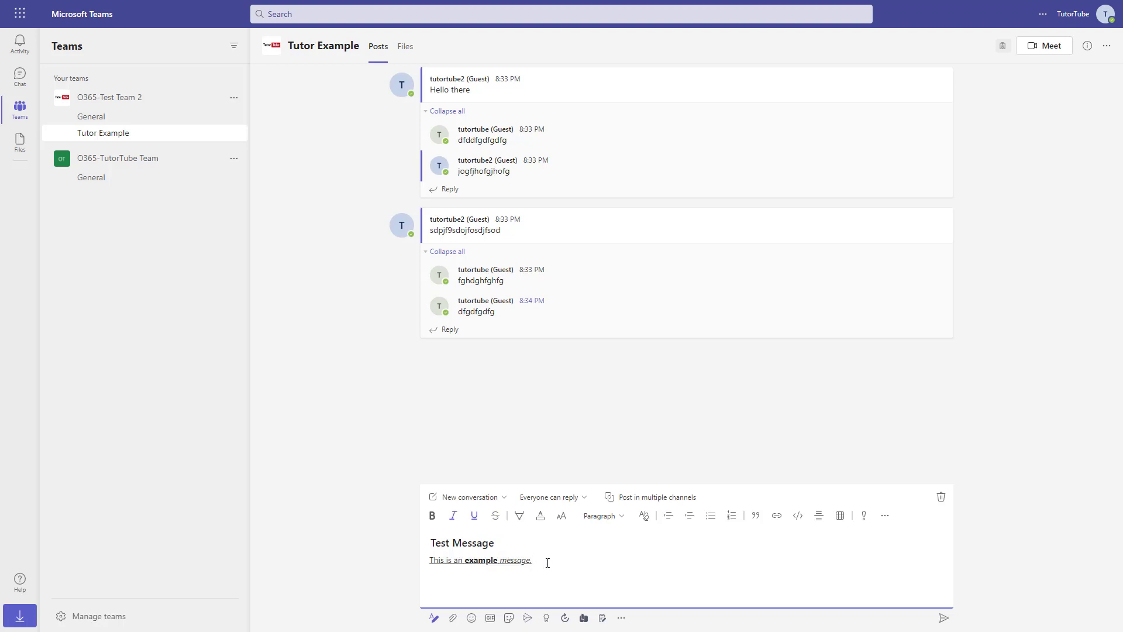
# Look through the post type options and the reply permission options for the message.
pyautogui.moveTo(535, 562); pyautogui.dragTo(430, 568)
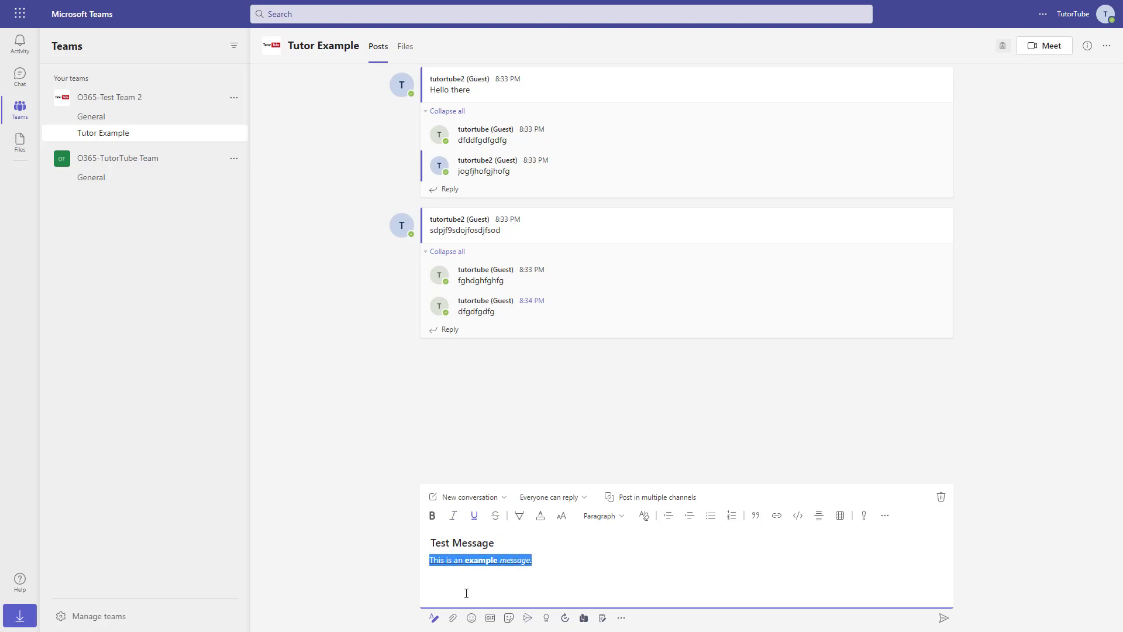
pyautogui.click(489, 563)
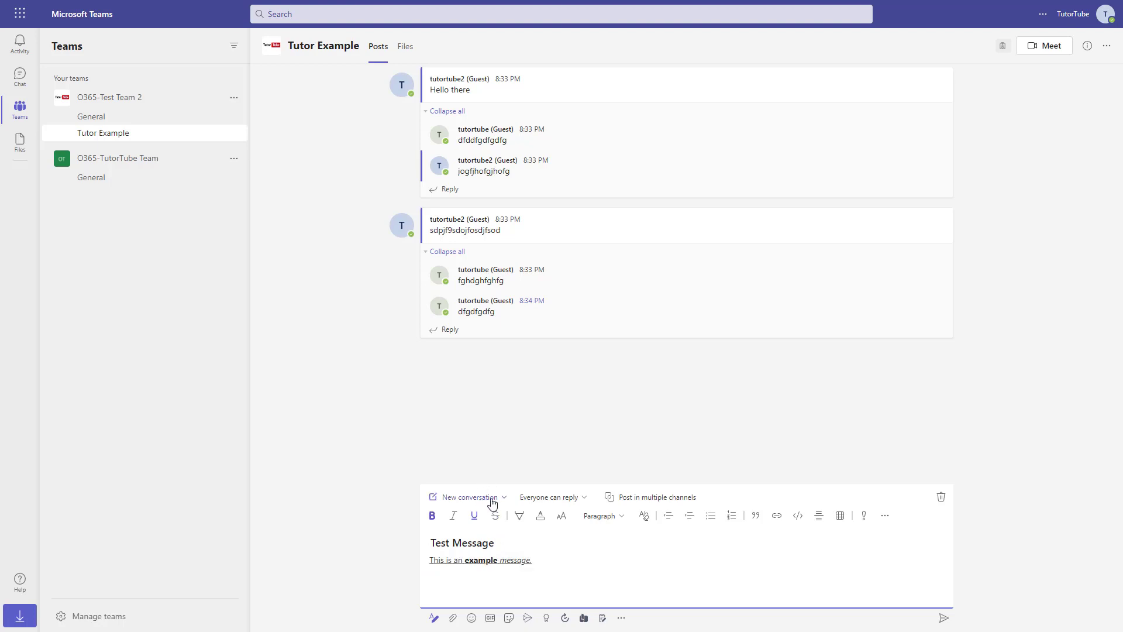
pyautogui.click(502, 502)
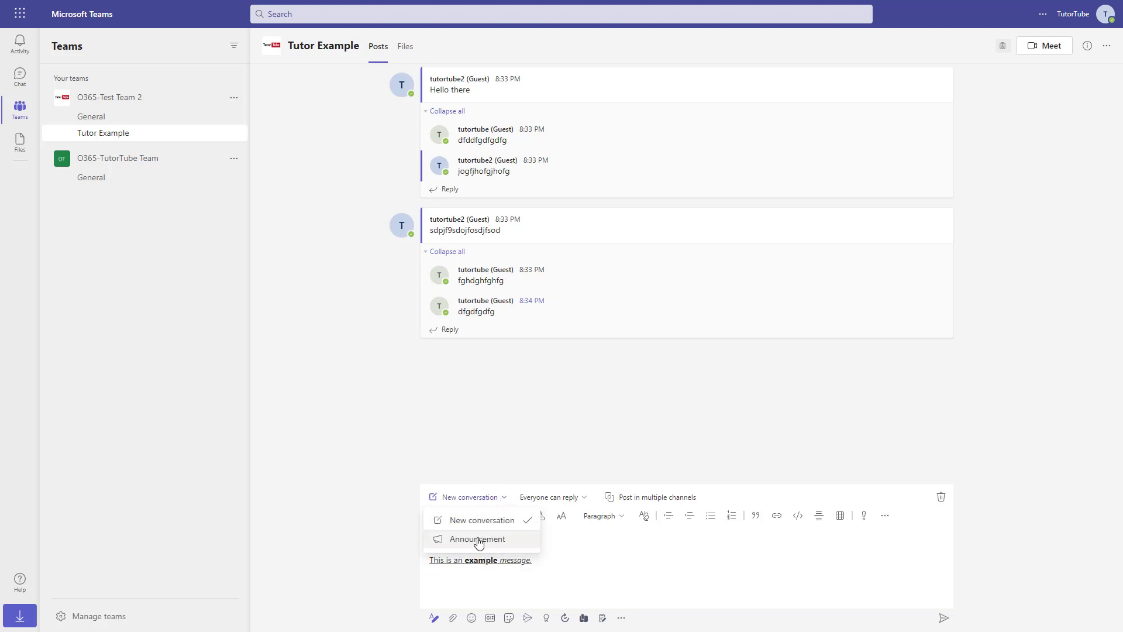
pyautogui.click(553, 561)
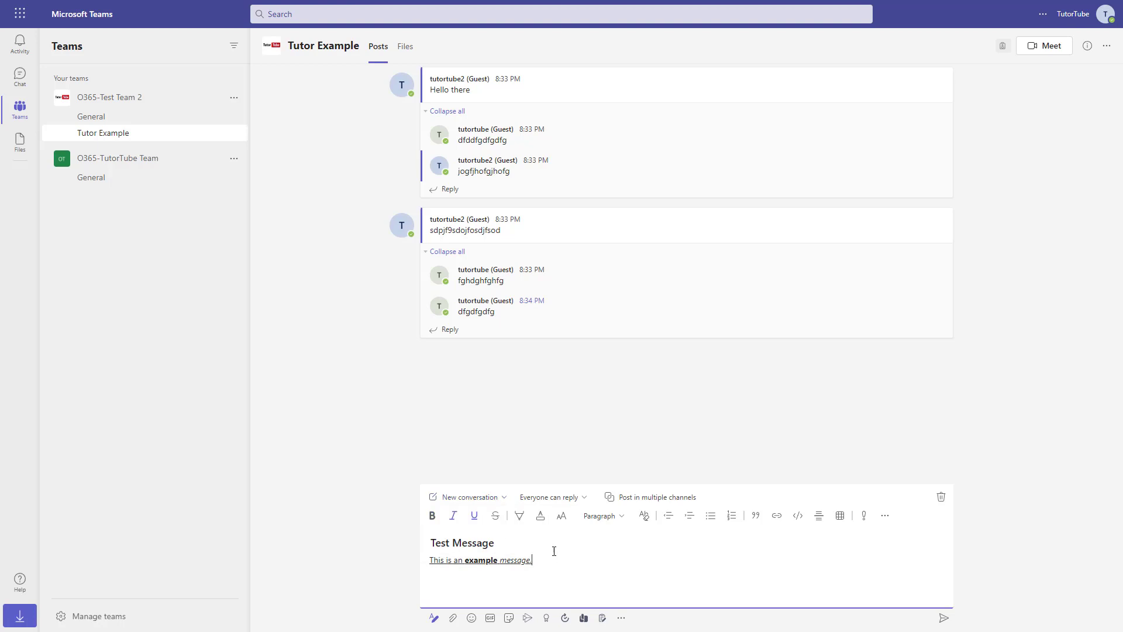
pyautogui.click(584, 498)
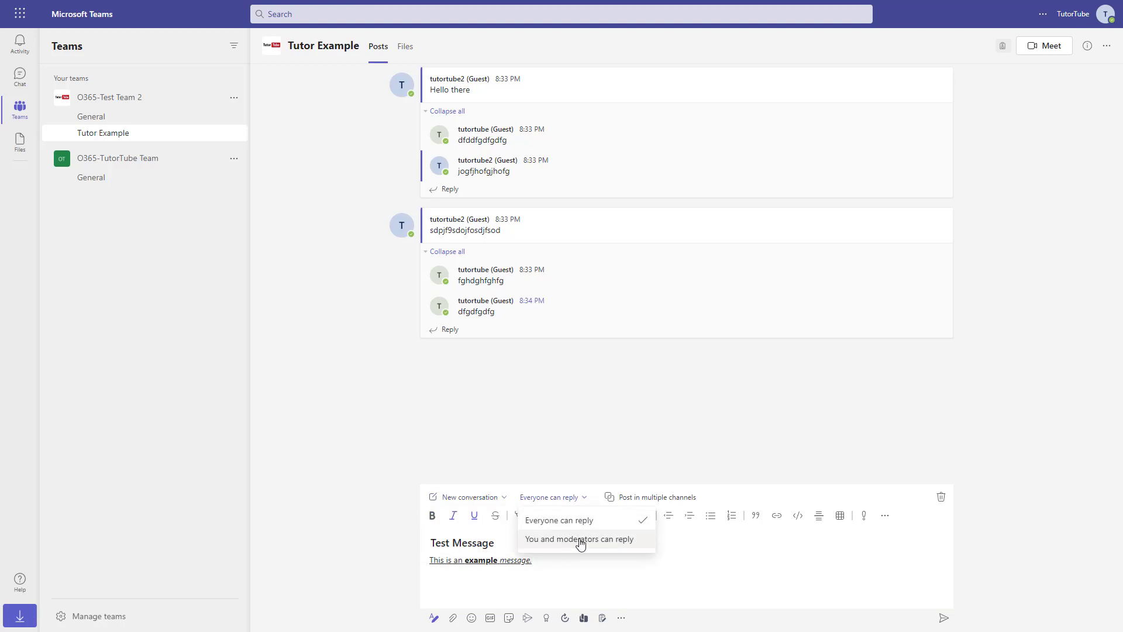
pyautogui.click(541, 569)
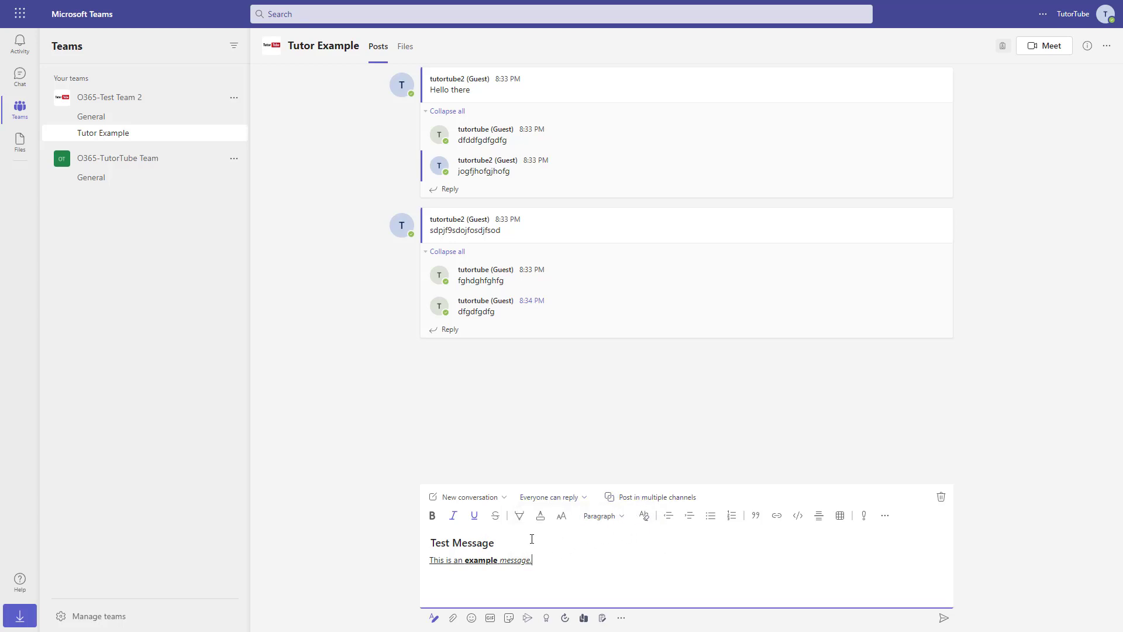
# Try a yellow highlight on "example message." and clear the highlighting from the whole line.
pyautogui.moveTo(538, 557); pyautogui.dragTo(464, 560)
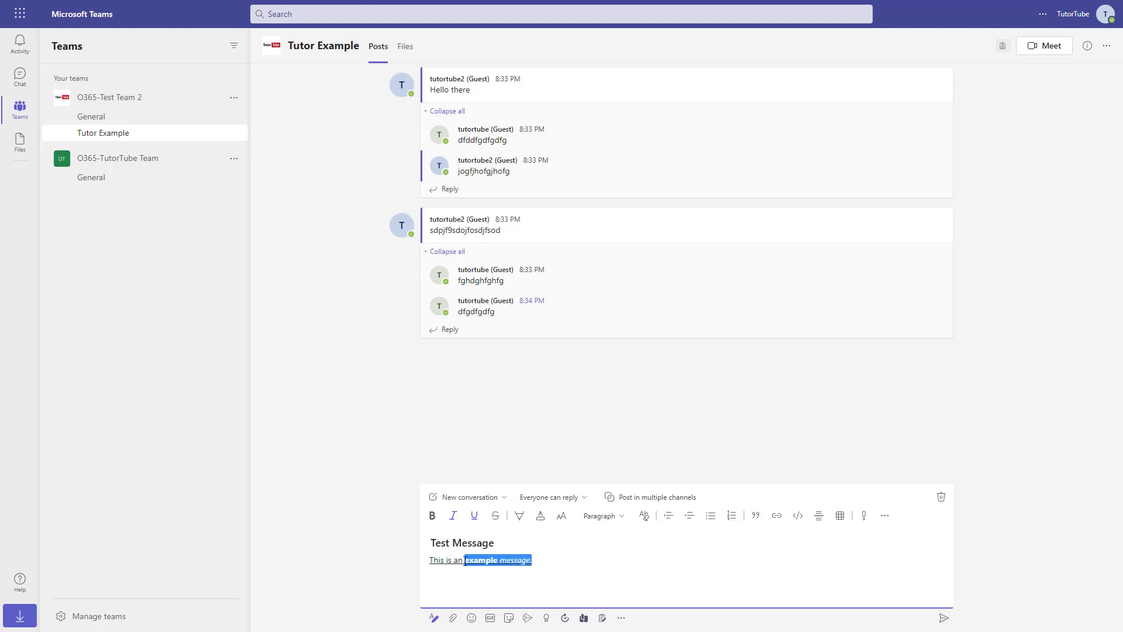
pyautogui.click(522, 523)
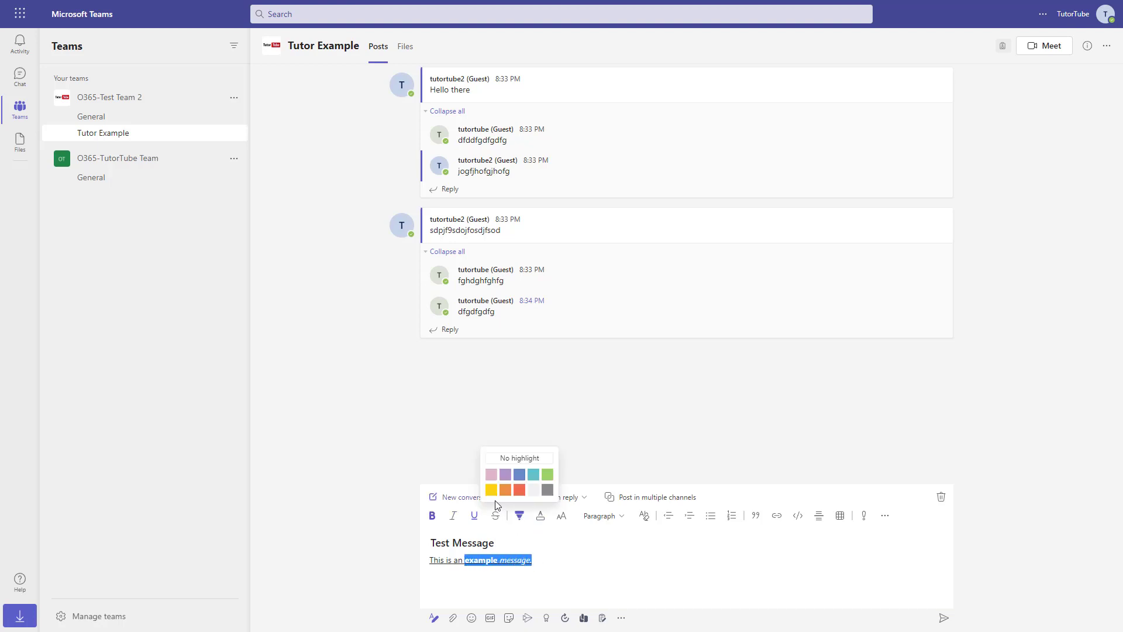
pyautogui.click(493, 490)
pyautogui.moveTo(532, 560); pyautogui.dragTo(464, 560)
pyautogui.click(518, 518)
pyautogui.click(537, 496)
pyautogui.moveTo(532, 560); pyautogui.dragTo(458, 559)
pyautogui.click(519, 518)
pyautogui.moveTo(554, 562); pyautogui.dragTo(429, 562)
pyautogui.click(519, 516)
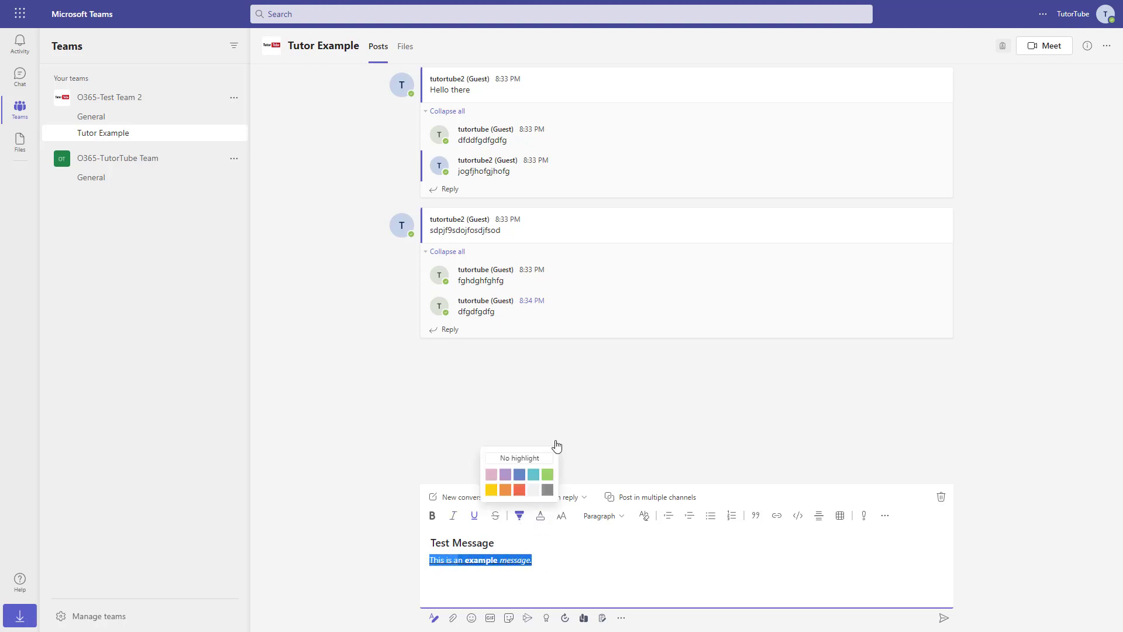
pyautogui.click(532, 460)
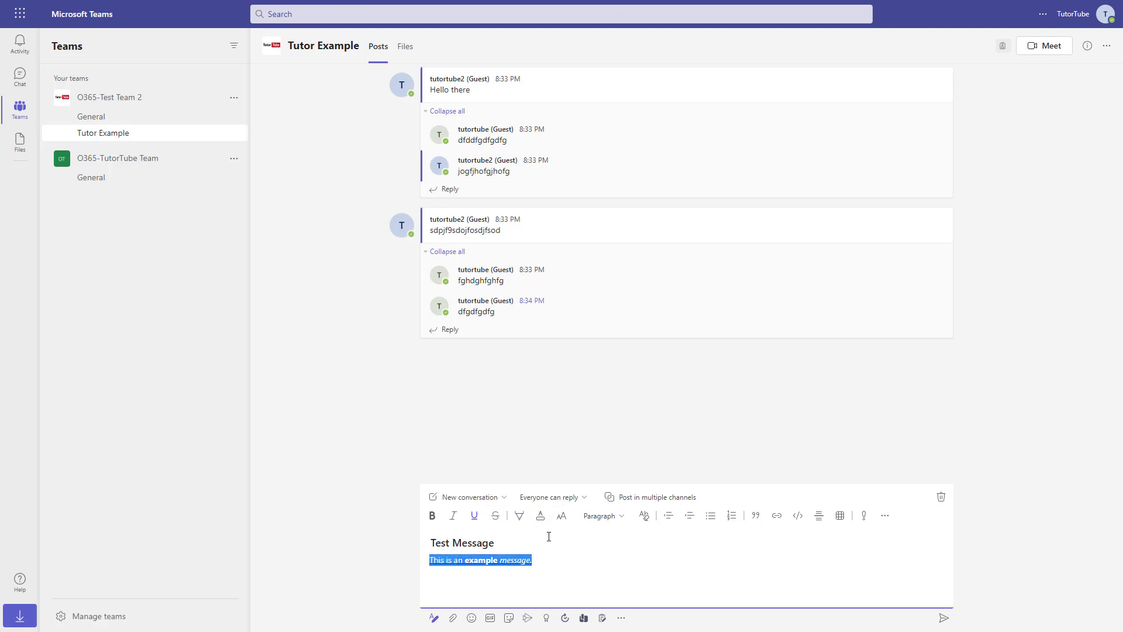
# Change the font color of the word "example" in the message body to red.
pyautogui.click(542, 558)
pyautogui.moveTo(534, 560); pyautogui.dragTo(468, 560)
pyautogui.click(540, 517)
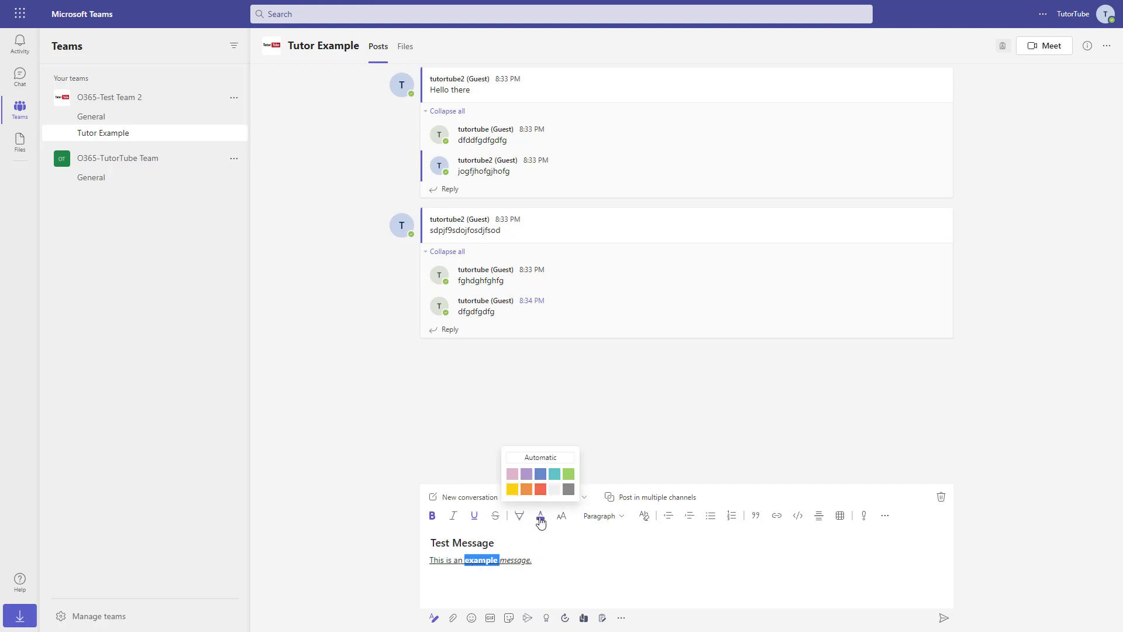
pyautogui.click(540, 489)
pyautogui.click(512, 556)
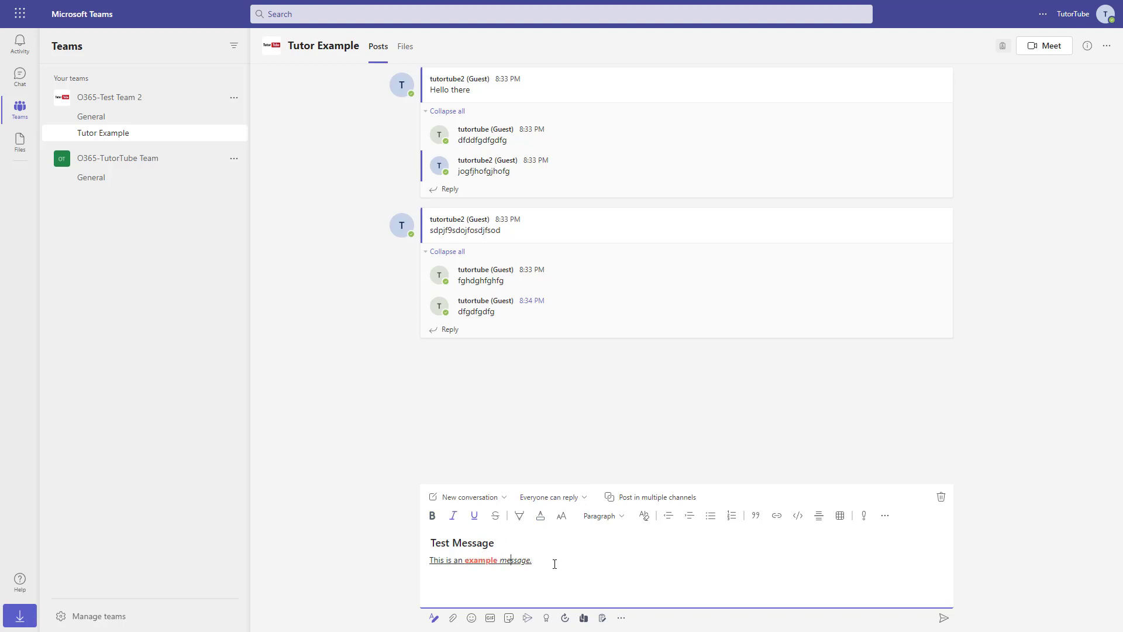
# Set the font size of "message." to Large, trying Small in between.
pyautogui.moveTo(532, 560); pyautogui.dragTo(498, 559)
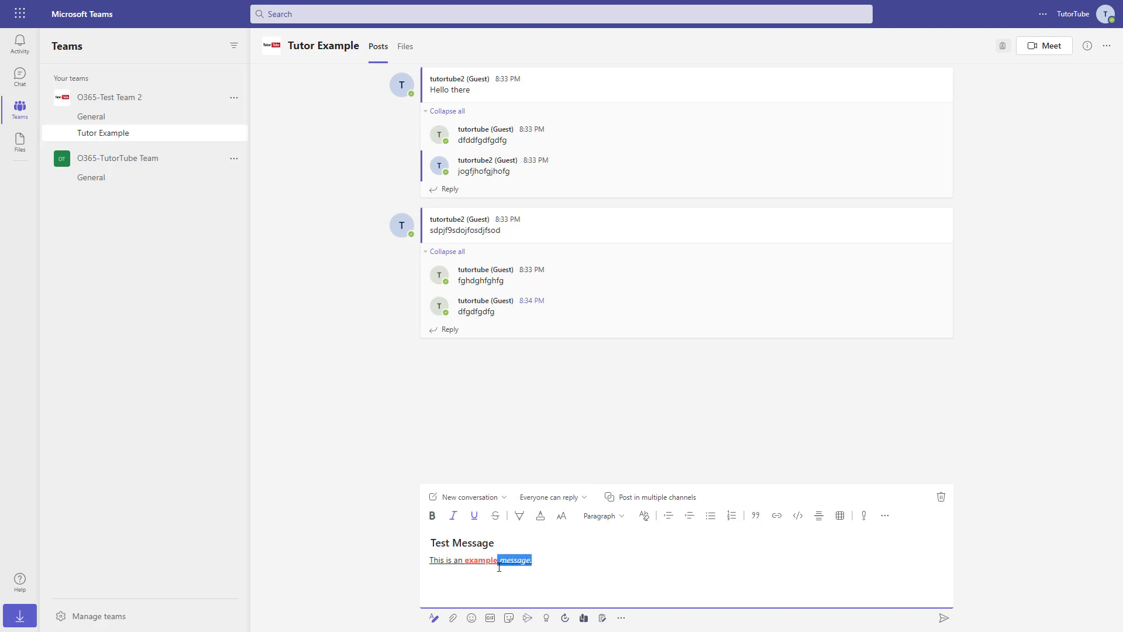
pyautogui.click(561, 517)
pyautogui.click(552, 466)
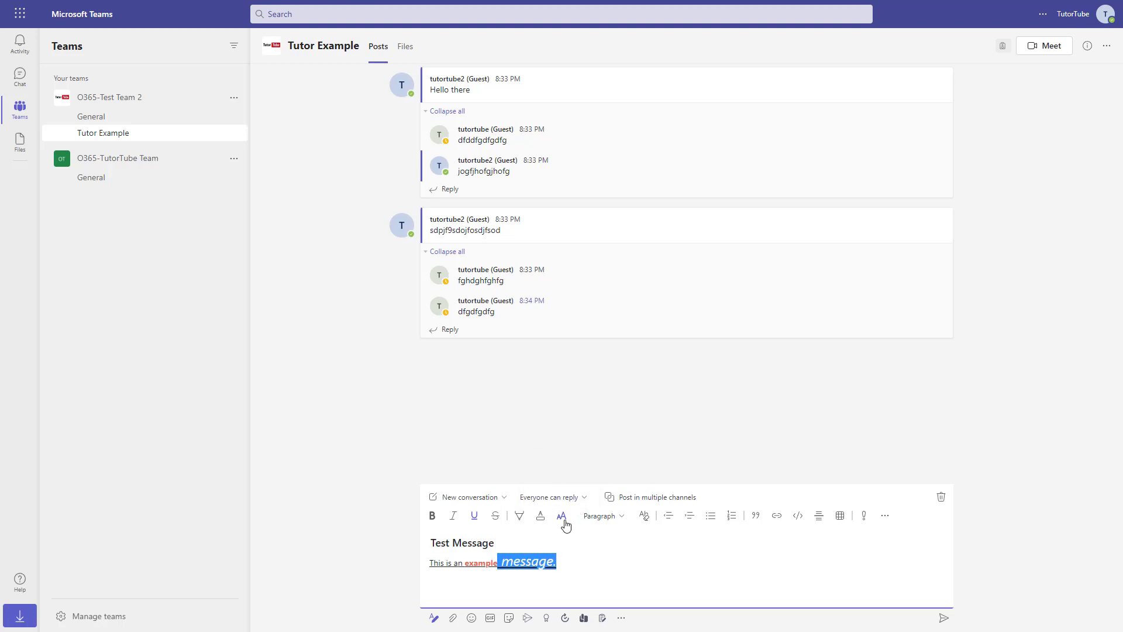
pyautogui.click(561, 516)
pyautogui.click(543, 492)
pyautogui.click(561, 517)
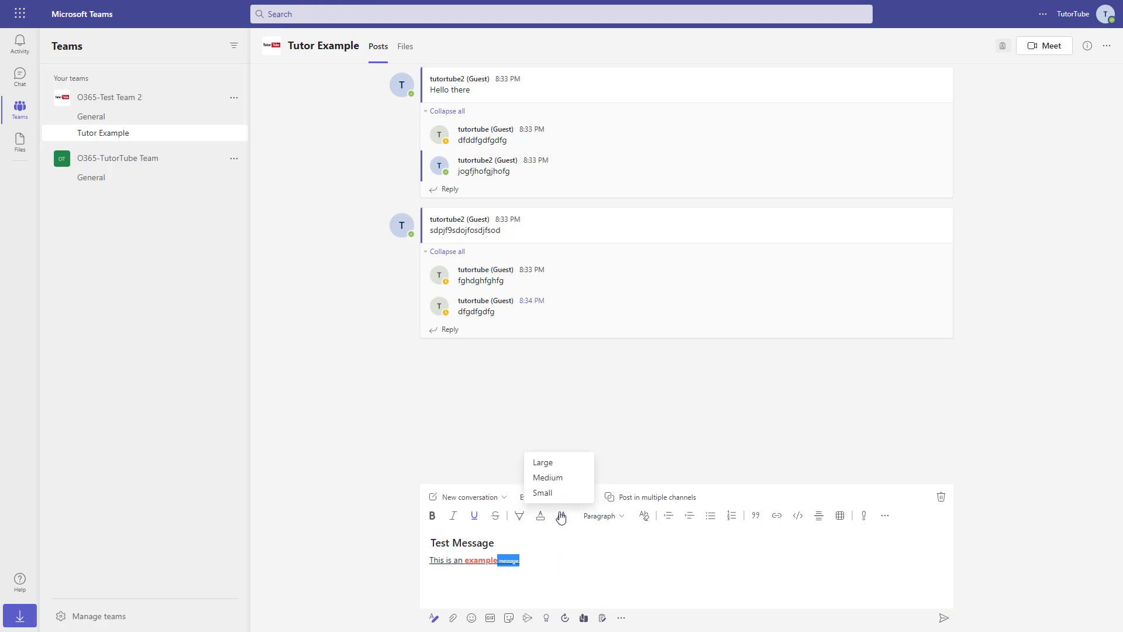
pyautogui.click(543, 462)
pyautogui.click(586, 556)
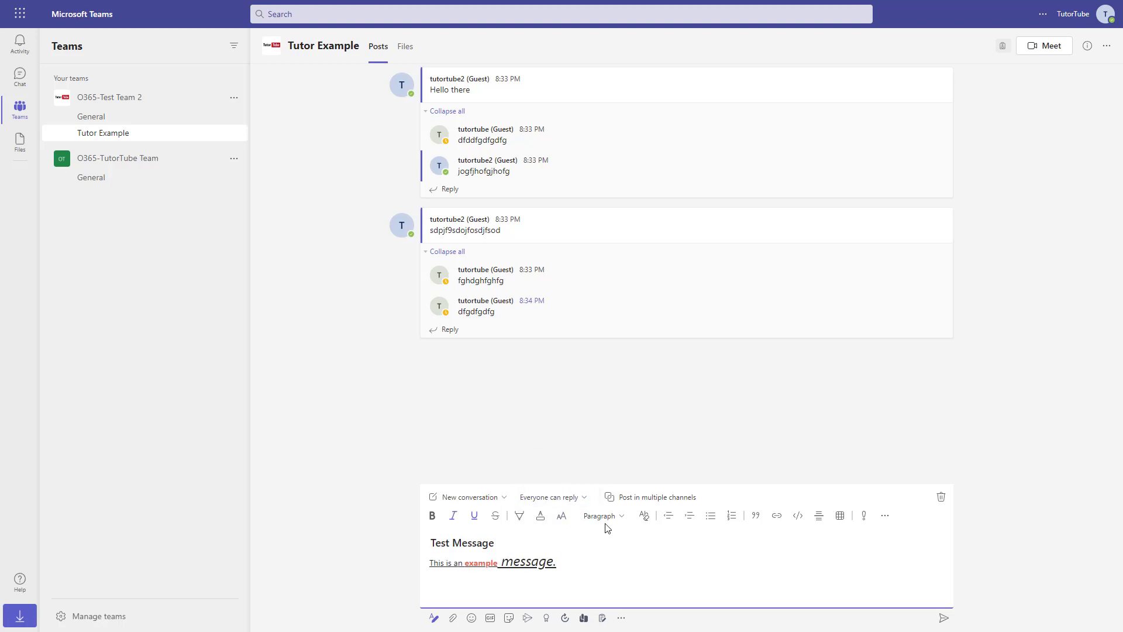
# Try the Heading 2, Paragraph, Heading 1 and Monospaced styles on the message line.
pyautogui.click(620, 519)
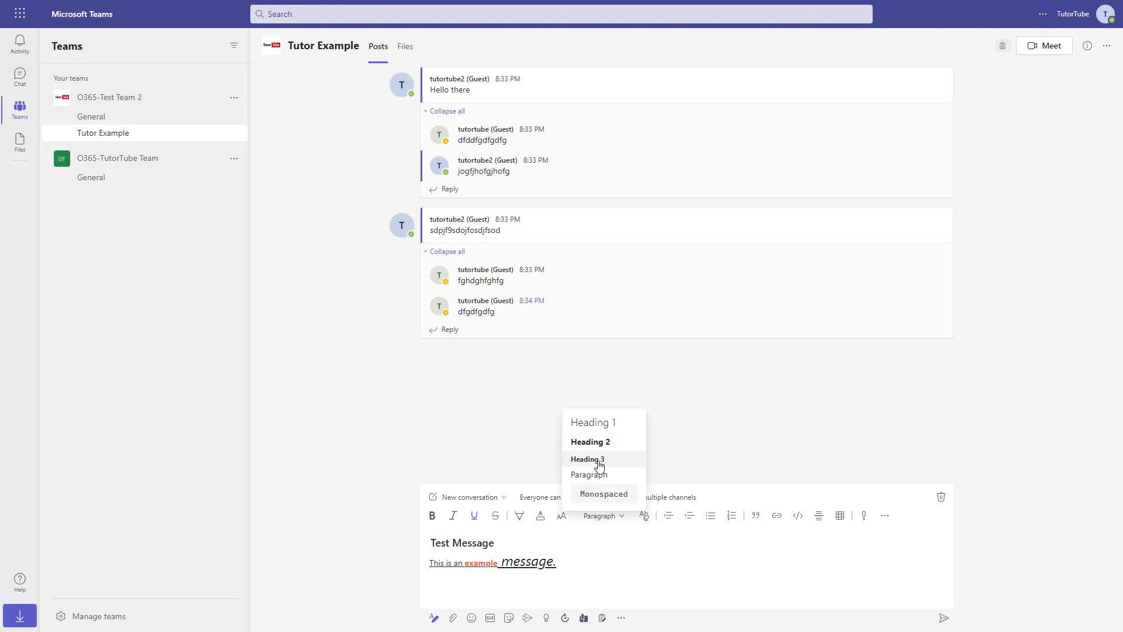
pyautogui.click(599, 461)
pyautogui.click(606, 518)
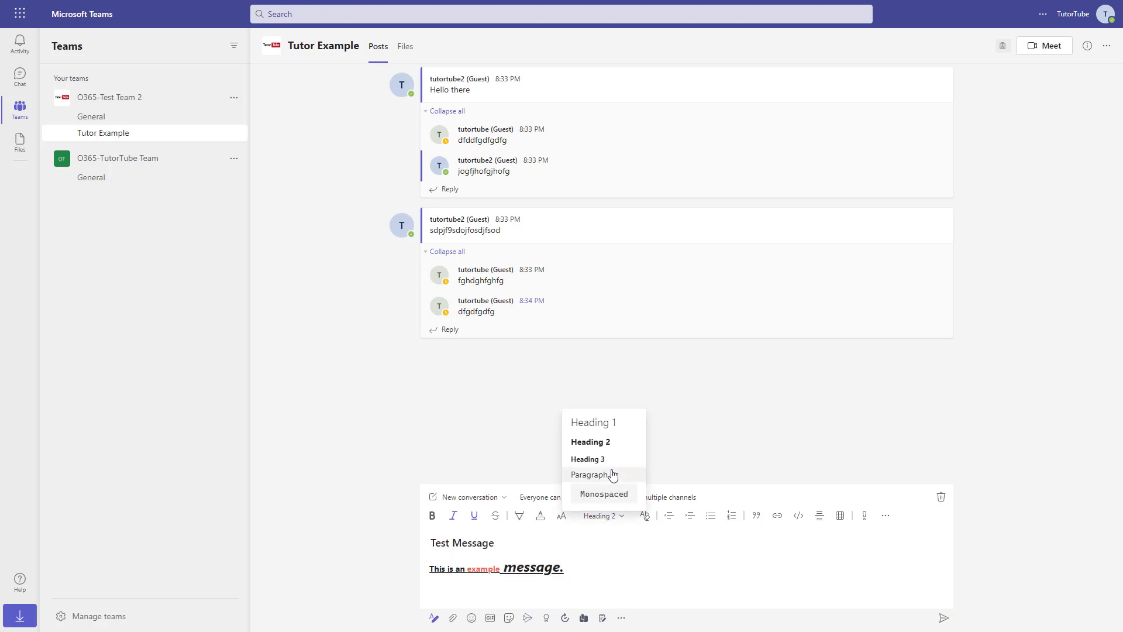
pyautogui.click(612, 475)
pyautogui.click(604, 516)
pyautogui.click(622, 421)
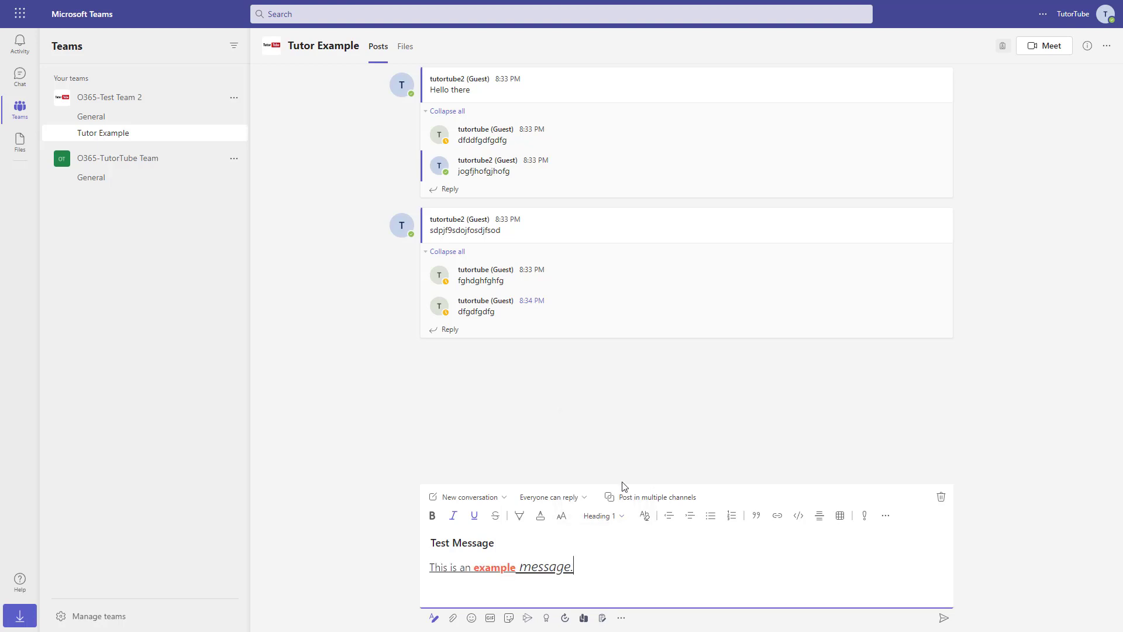
pyautogui.click(608, 516)
pyautogui.click(612, 493)
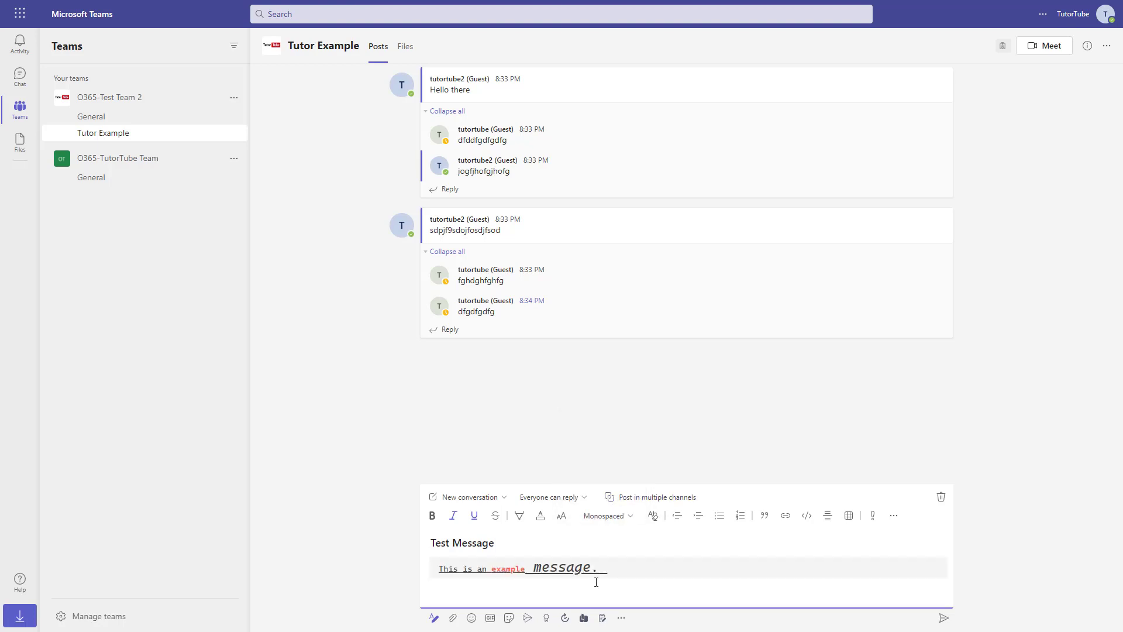
# Apply the Heading 2 style to the whole message line and clear all its other formatting.
pyautogui.moveTo(626, 568); pyautogui.dragTo(436, 567)
pyautogui.click(628, 518)
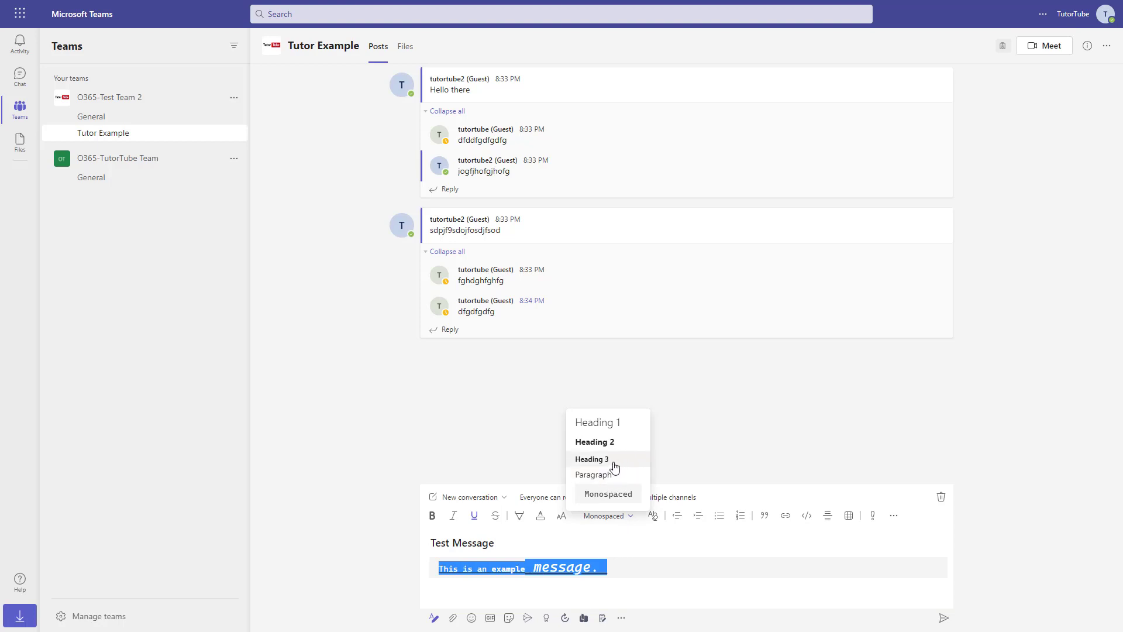
pyautogui.click(613, 443)
pyautogui.click(619, 559)
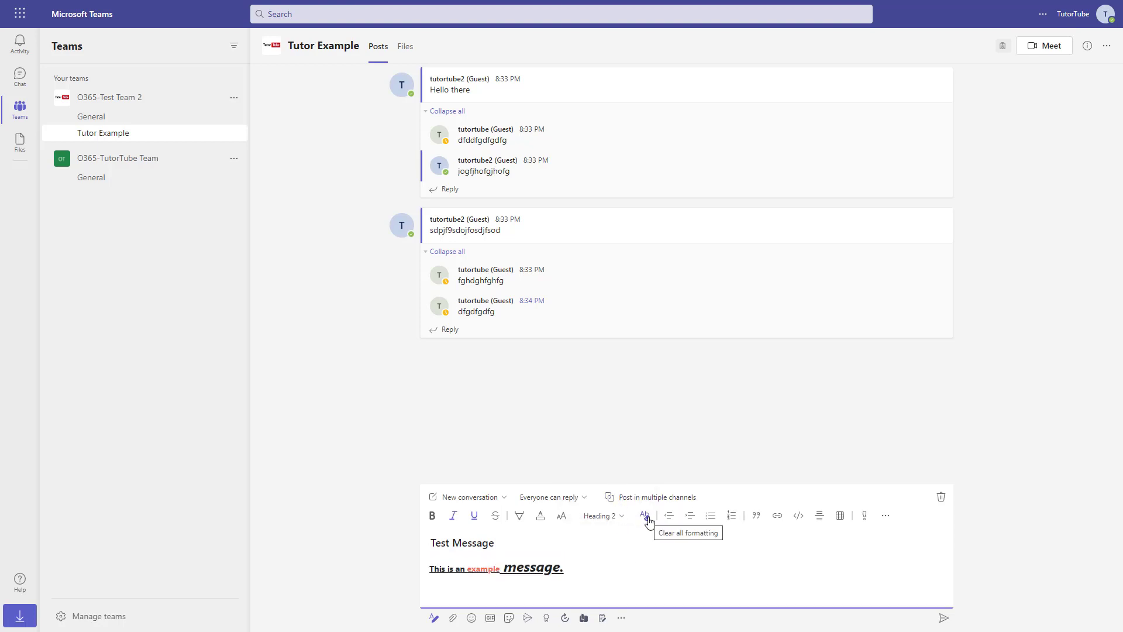
pyautogui.moveTo(573, 569); pyautogui.dragTo(406, 577)
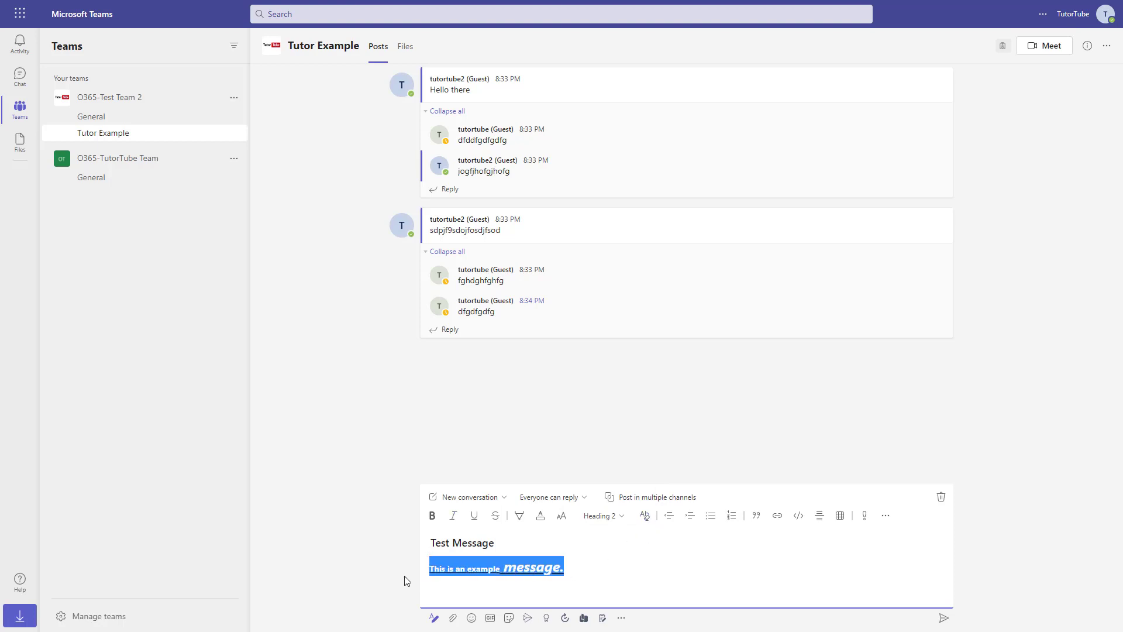
pyautogui.click(645, 516)
# Increase the message line's indent and reset it, and turn a bulleted list on and off for that line.
pyautogui.moveTo(544, 566); pyautogui.dragTo(482, 580)
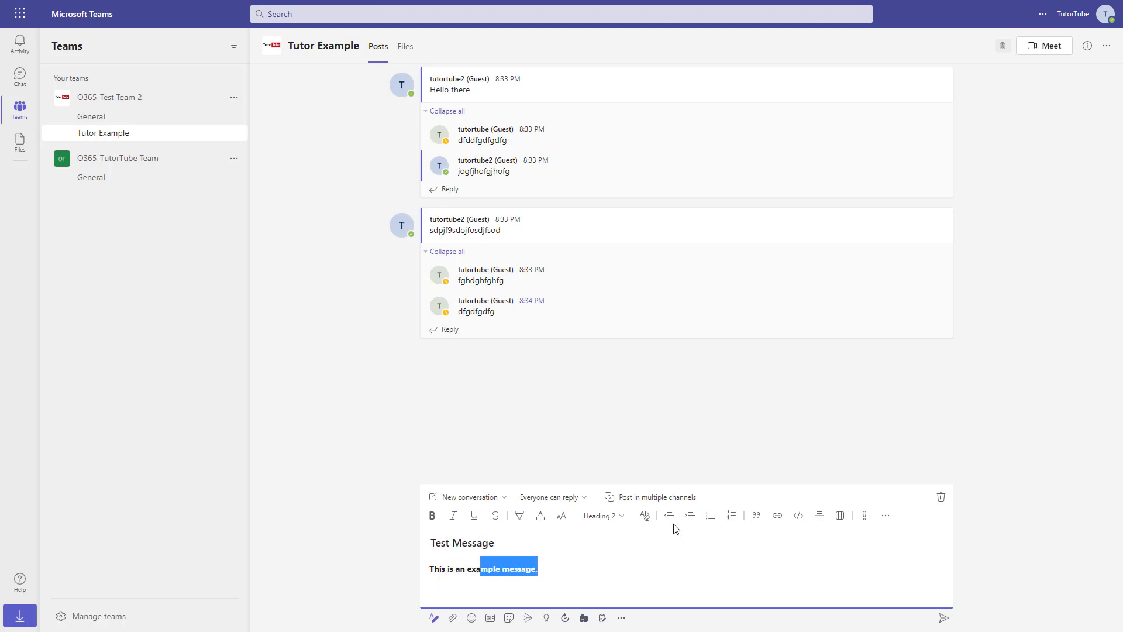
pyautogui.click(689, 517)
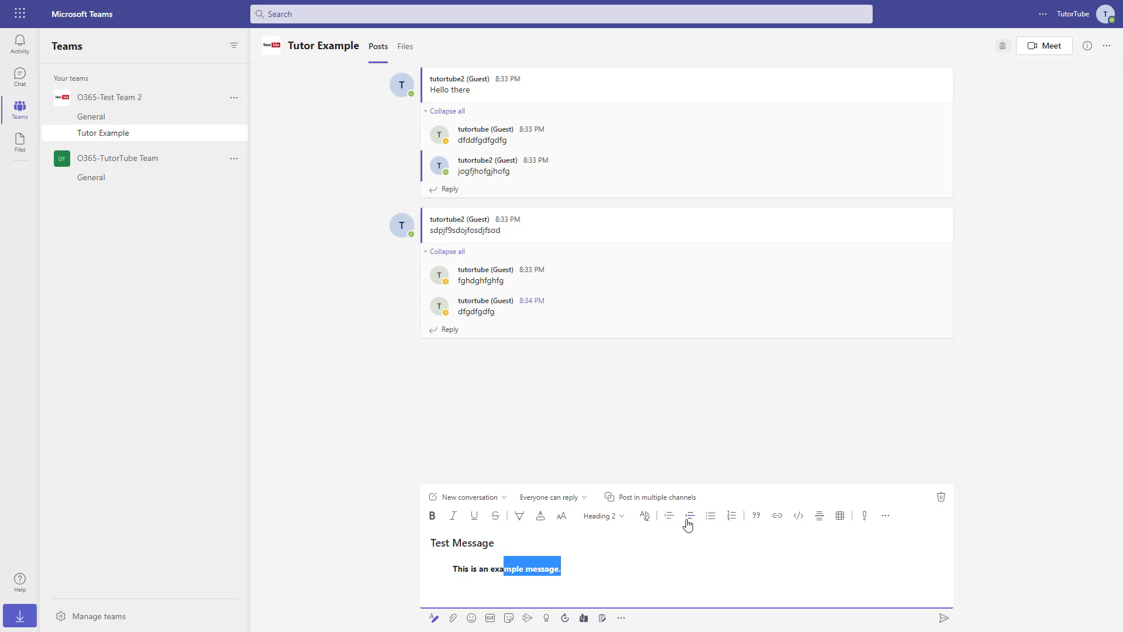
pyautogui.click(687, 519)
pyautogui.click(686, 519)
pyautogui.click(687, 520)
pyautogui.click(674, 519)
pyautogui.click(670, 520)
pyautogui.click(670, 519)
pyautogui.click(670, 519)
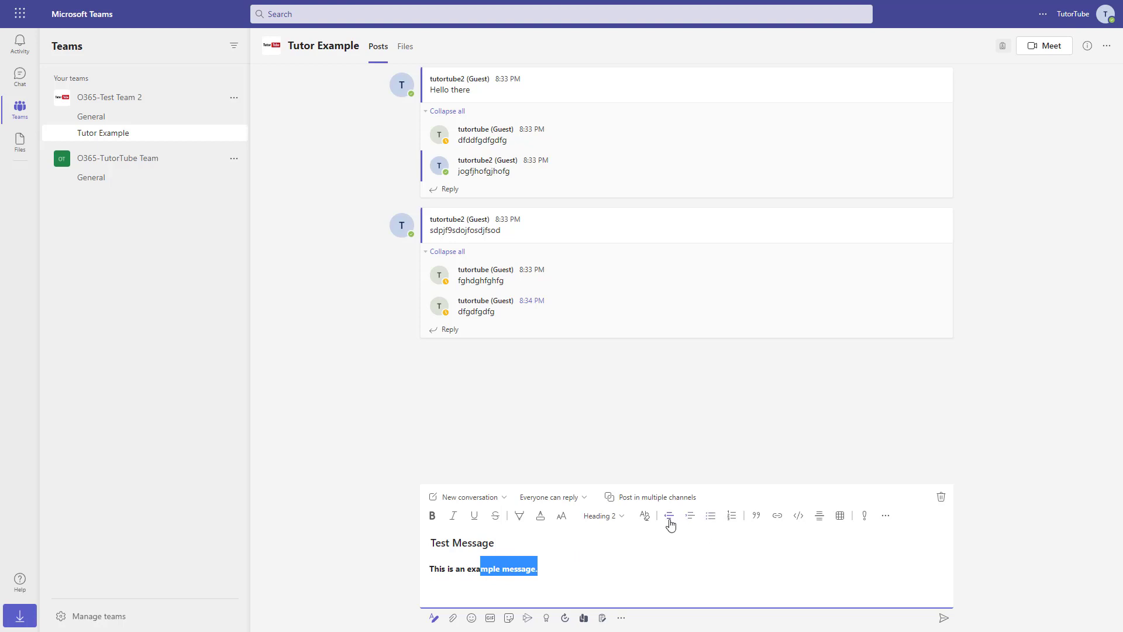
pyautogui.click(711, 520)
pyautogui.click(711, 520)
# Add four lines below the message line reading "fghfghfg", "hfg", "h" and "fgh".
pyautogui.click(573, 571)
pyautogui.press('Return')
pyautogui.write('fghfghfg')
pyautogui.press('Return')
pyautogui.write('hfg')
pyautogui.press('Return')
pyautogui.write('h')
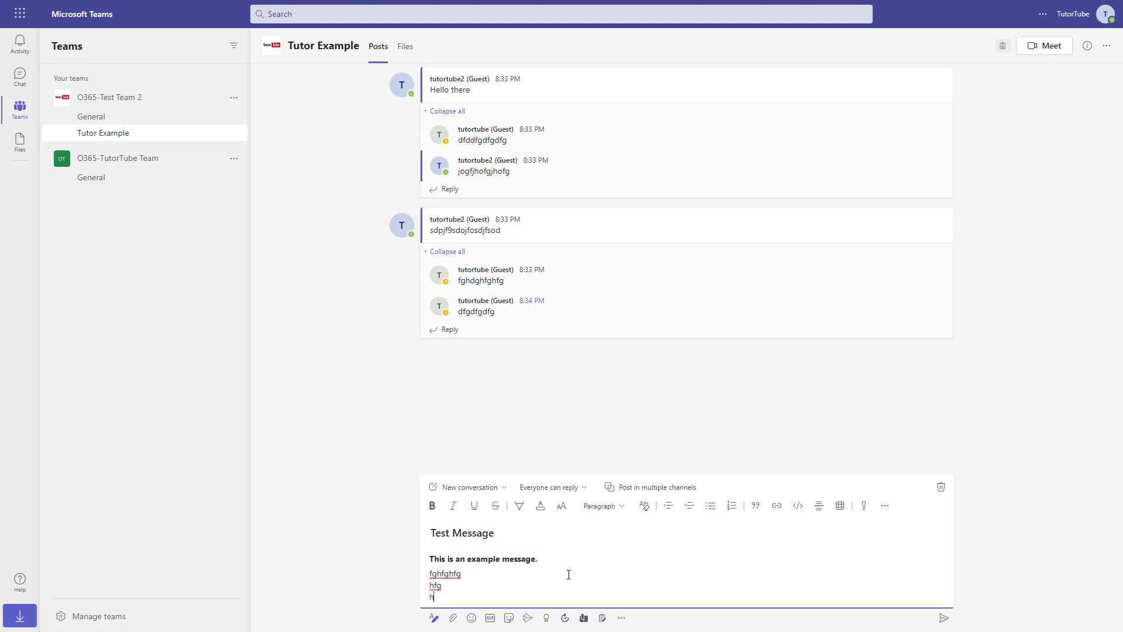
pyautogui.press('Return')
pyautogui.write('fgh')
# Format all five message lines as a bulleted list and change it to a numbered list.
pyautogui.moveTo(471, 600); pyautogui.dragTo(428, 547)
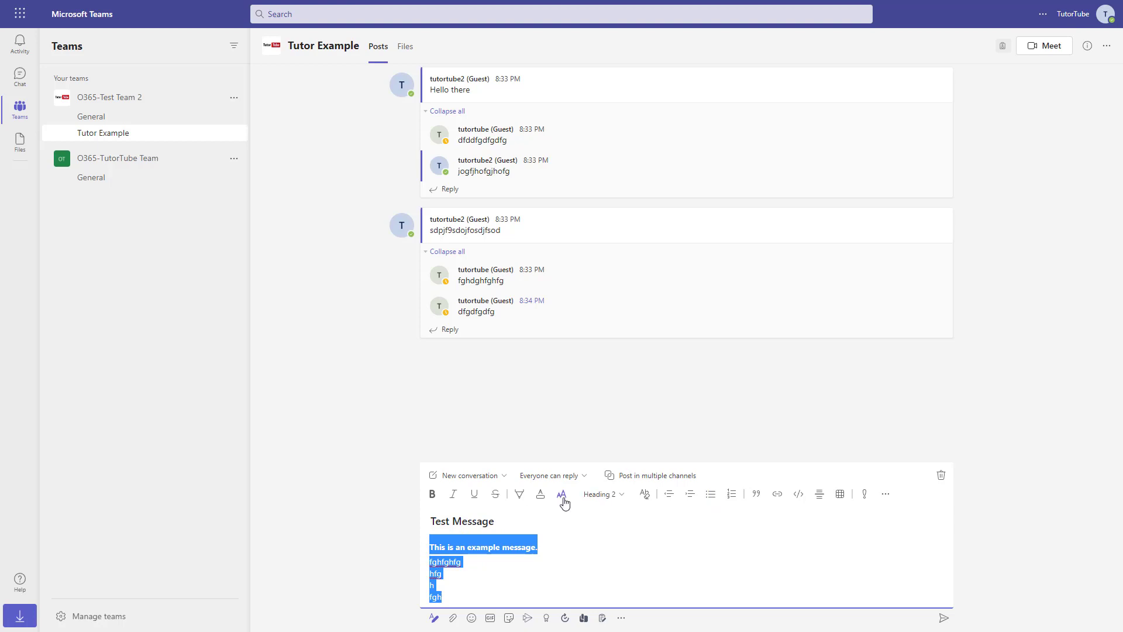
pyautogui.click(712, 495)
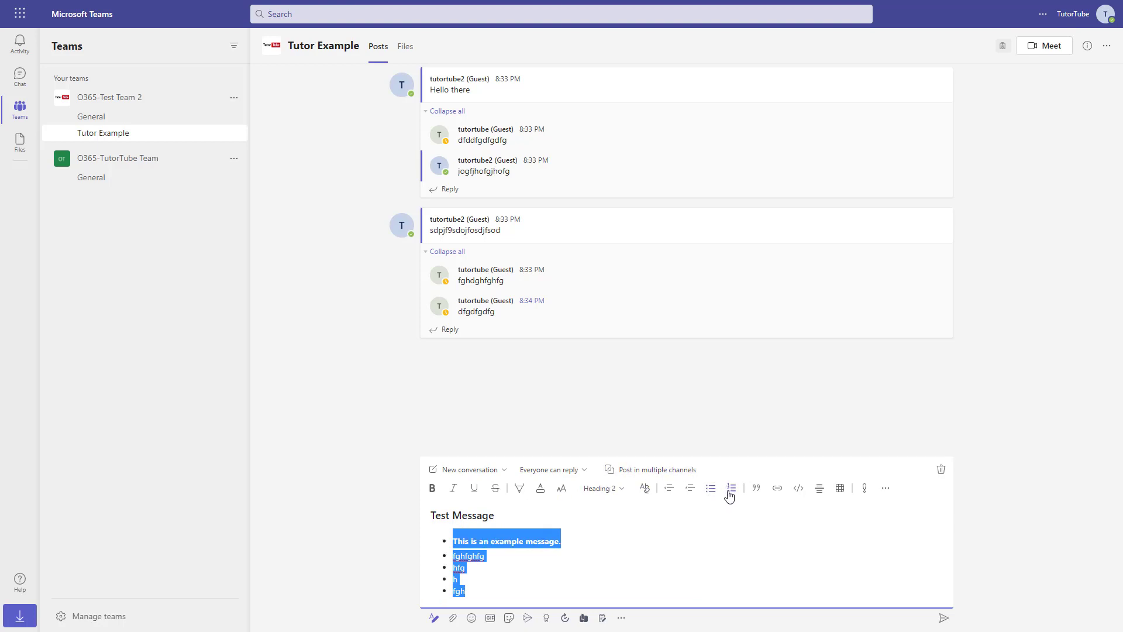
pyautogui.click(730, 493)
pyautogui.click(507, 566)
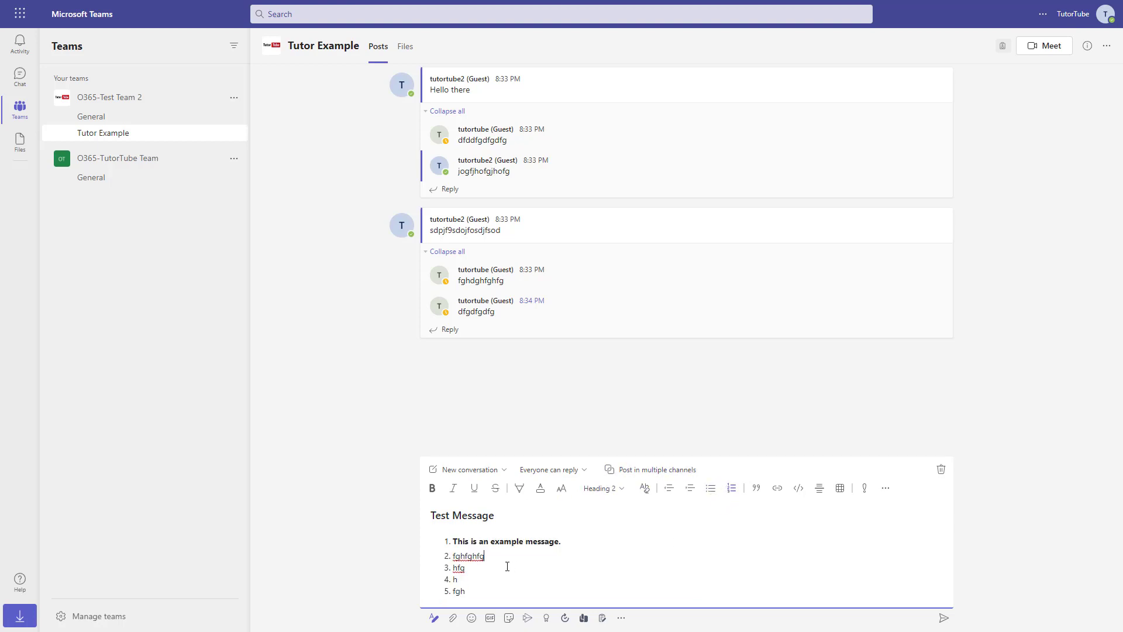
# Nest "fghfghfg" and "hfg" under the first numbered item and turn these two sub-items into bullets.
pyautogui.press('Tab')
pyautogui.click(453, 568)
pyautogui.press('Tab')
pyautogui.moveTo(511, 570); pyautogui.dragTo(476, 556)
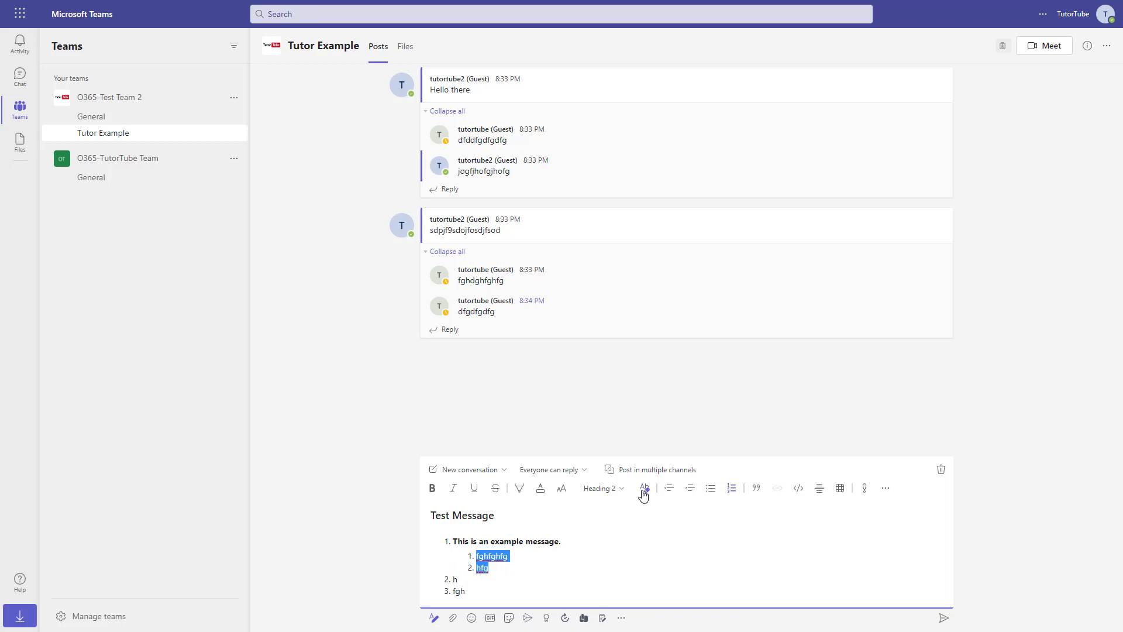
pyautogui.click(712, 492)
# Decrease the indent of the nested "fghfghfg" bullet and increase it again.
pyautogui.click(440, 602)
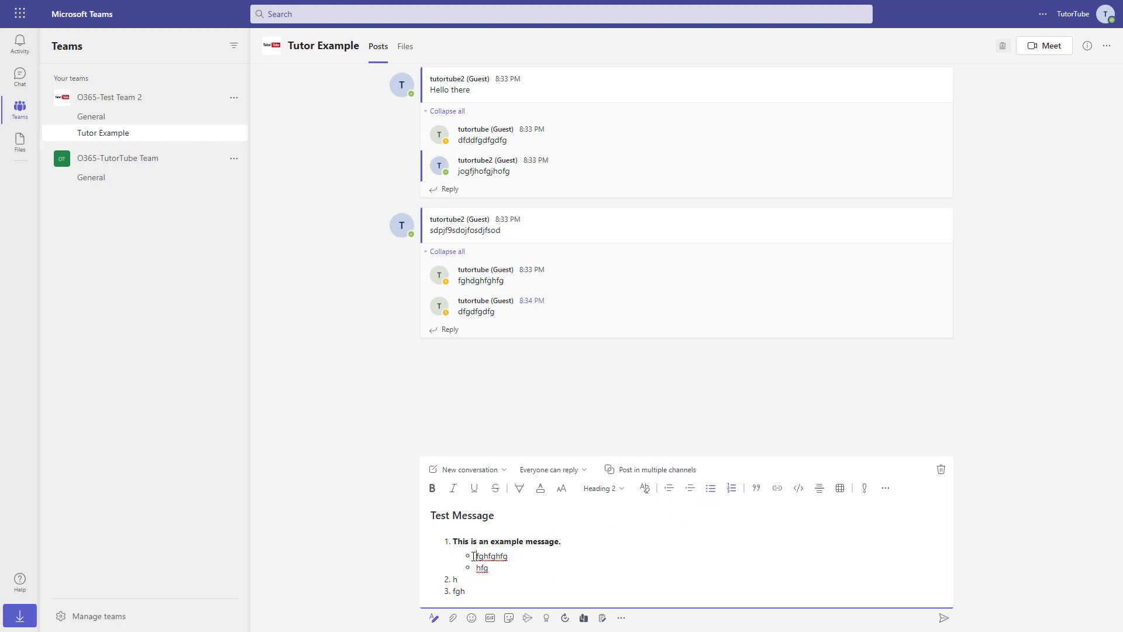
pyautogui.click(691, 490)
pyautogui.click(671, 493)
# Format the first list item, "This is an example message.", as a quote.
pyautogui.moveTo(571, 541); pyautogui.dragTo(408, 547)
pyautogui.click(755, 489)
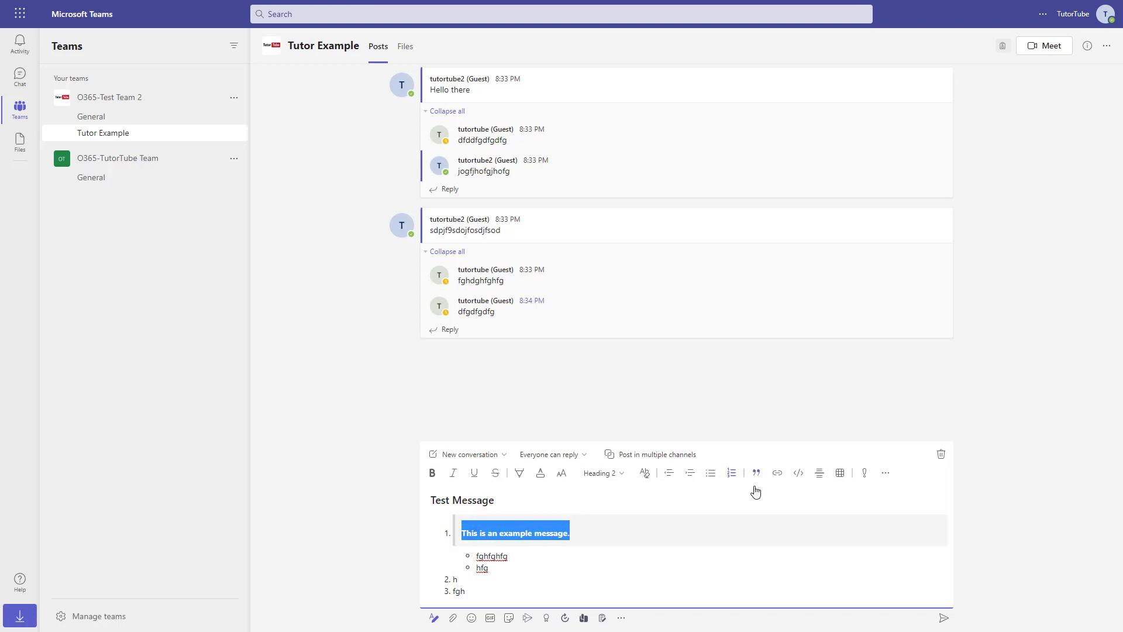
pyautogui.click(602, 537)
# Replace the text of the quoted first list item with two horizontal rules.
pyautogui.moveTo(602, 536); pyautogui.dragTo(471, 521)
pyautogui.click(797, 474)
pyautogui.click(663, 492)
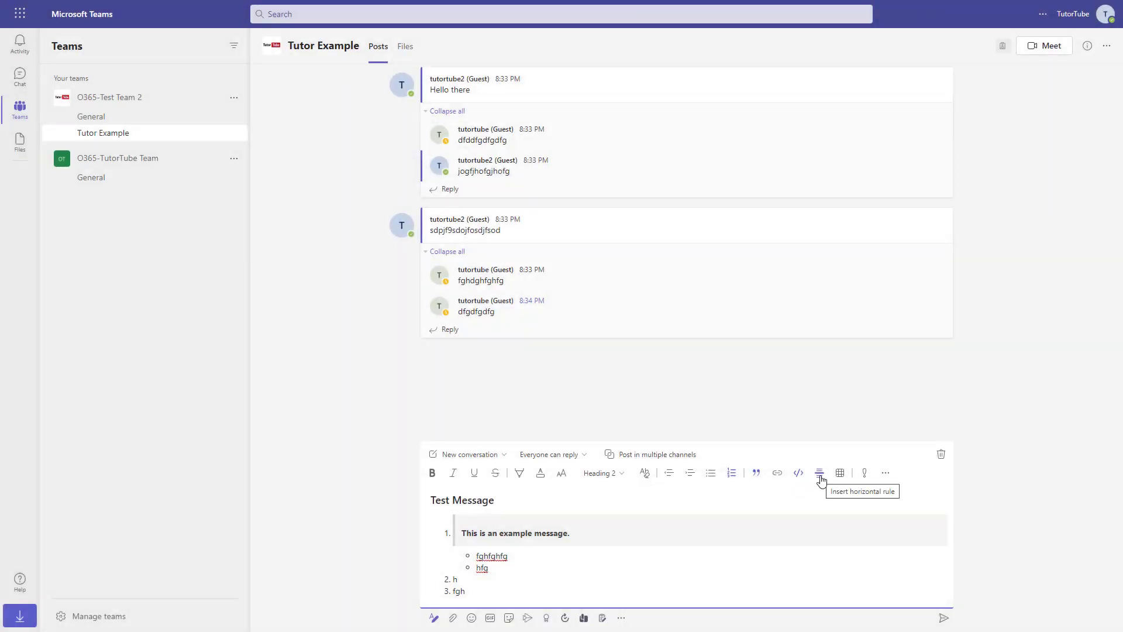
pyautogui.click(820, 475)
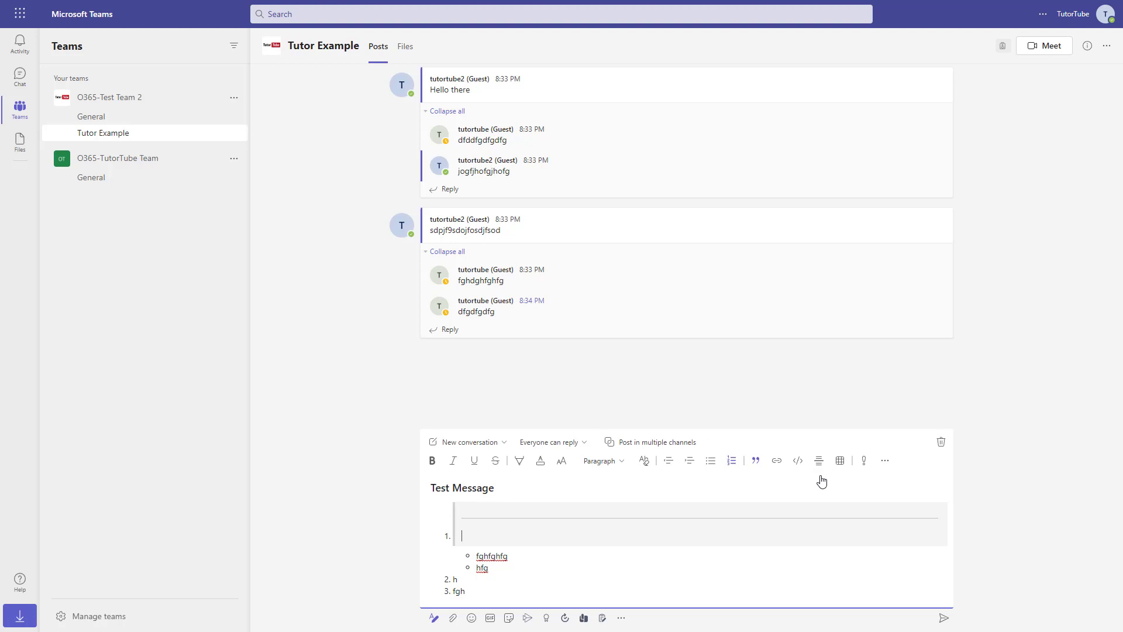
pyautogui.click(819, 463)
# Insert a horizontal rule on a new line below the nested "hfg" bullet.
pyautogui.click(505, 580)
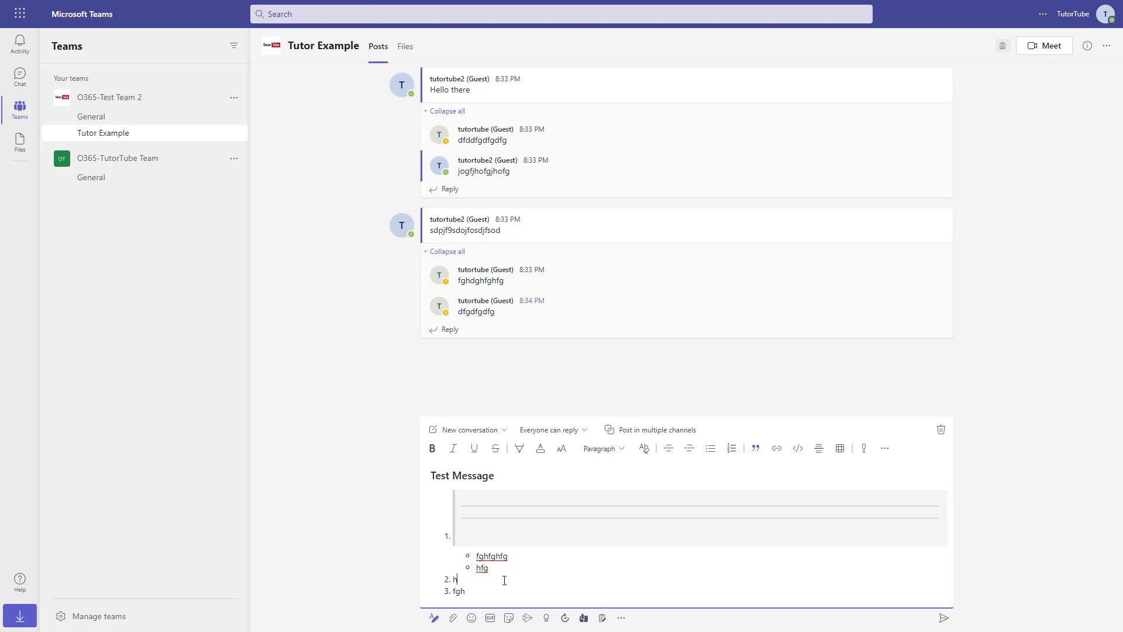
pyautogui.press('Return')
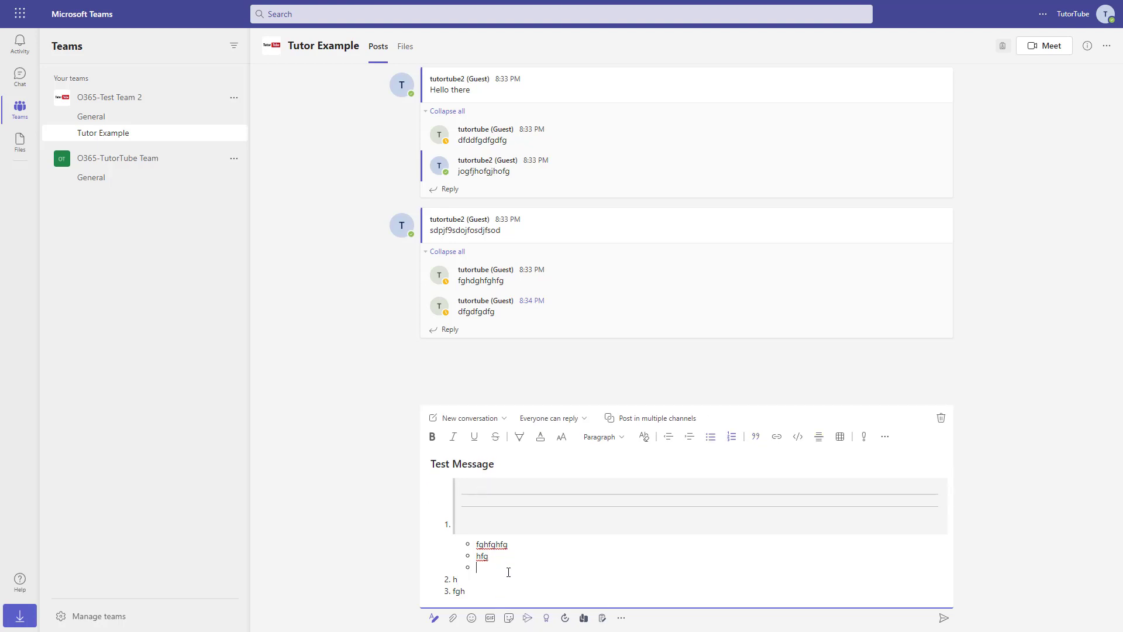
pyautogui.click(820, 436)
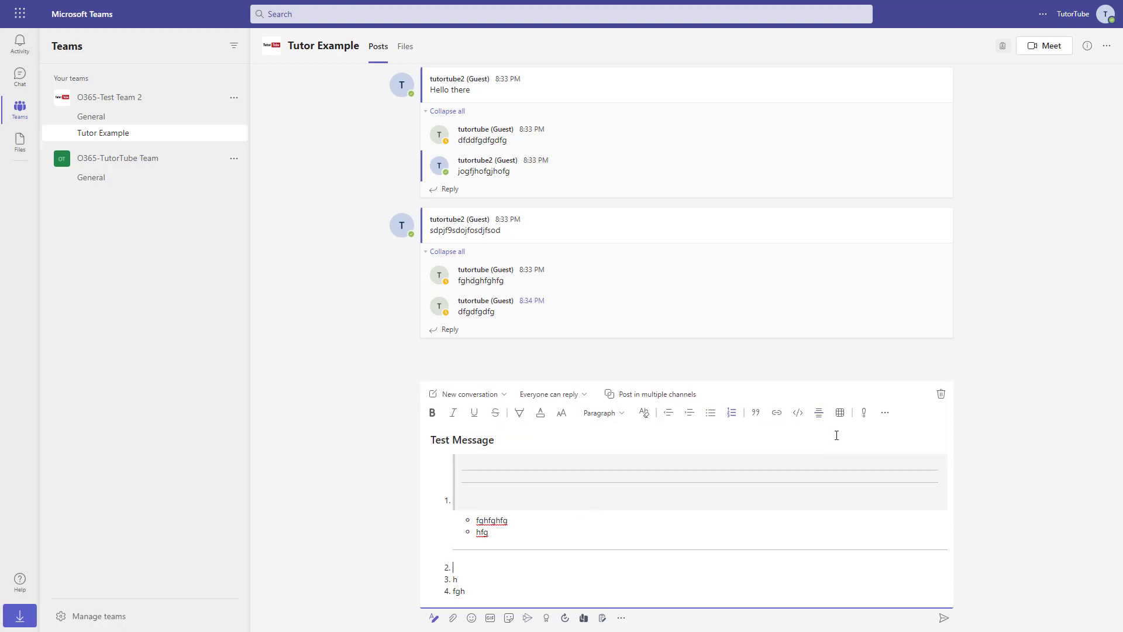
# Insert a 4 by 4 table in the empty list item and fill its diagonal cells with "bdfgdf", "dfgdfg", "dfgdfg" and "dfg".
pyautogui.click(840, 413)
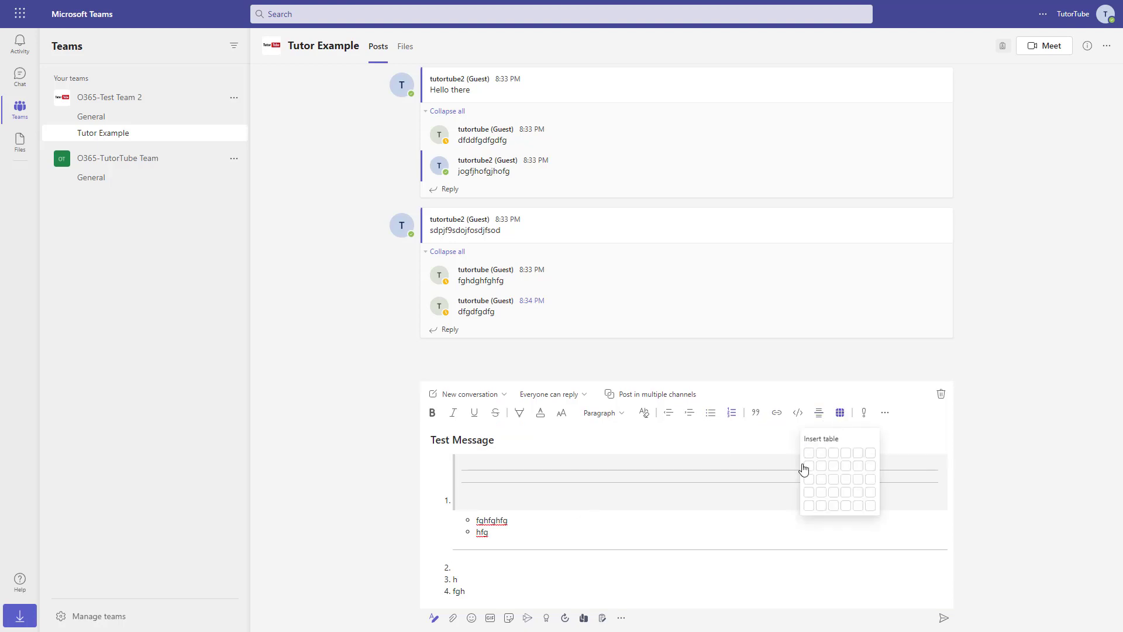
pyautogui.click(849, 496)
pyautogui.write('bdfgdf')
pyautogui.click(678, 535)
pyautogui.write('dfgdfg')
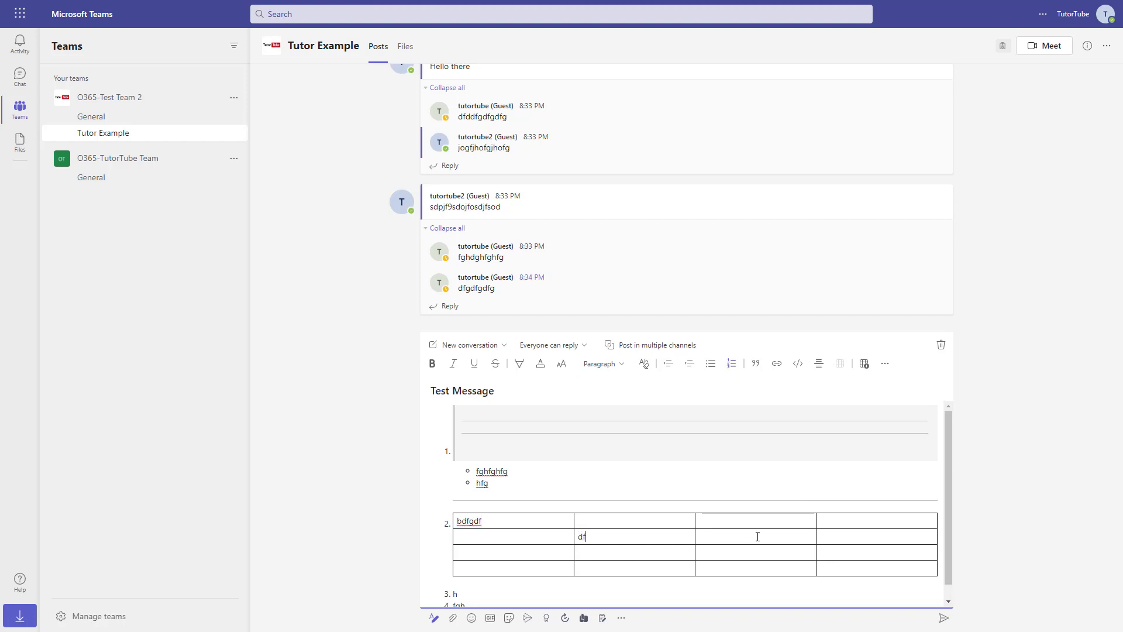
pyautogui.click(778, 550)
pyautogui.write('dfgdfg')
pyautogui.click(860, 567)
pyautogui.write('dfg')
# Mark the post as important and remove the importance mark again.
pyautogui.click(885, 364)
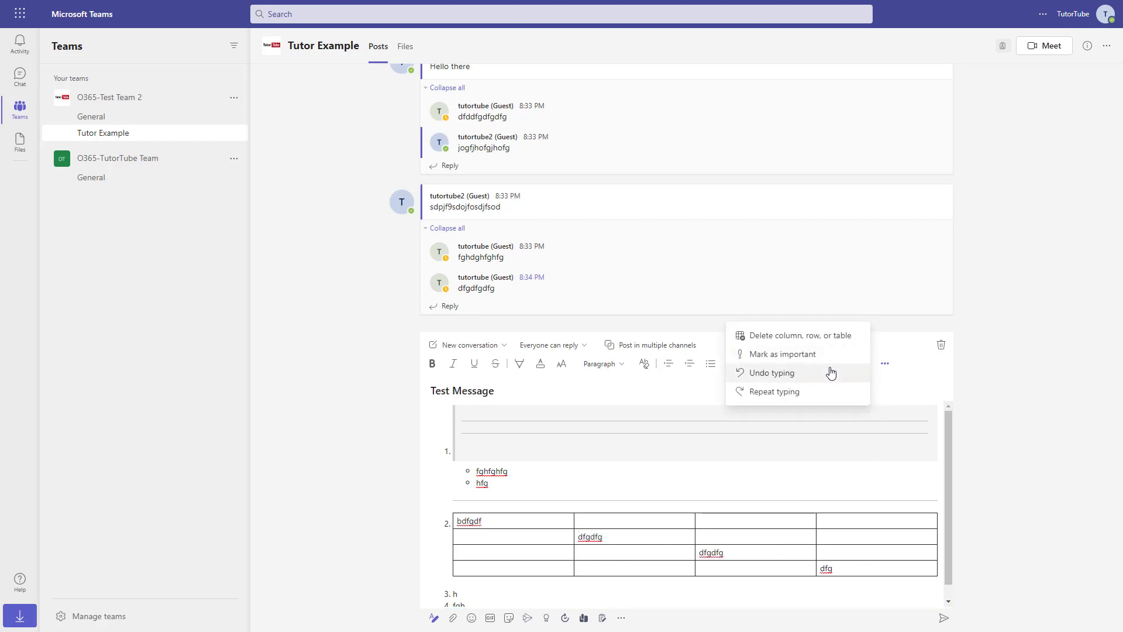
pyautogui.click(815, 354)
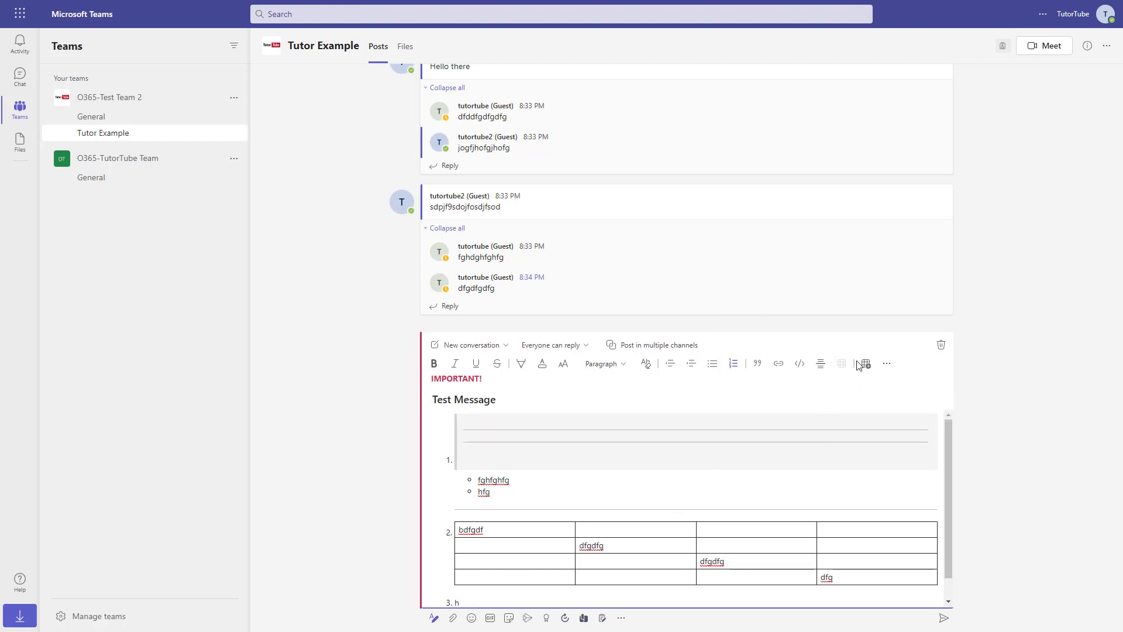
pyautogui.click(887, 363)
pyautogui.click(812, 355)
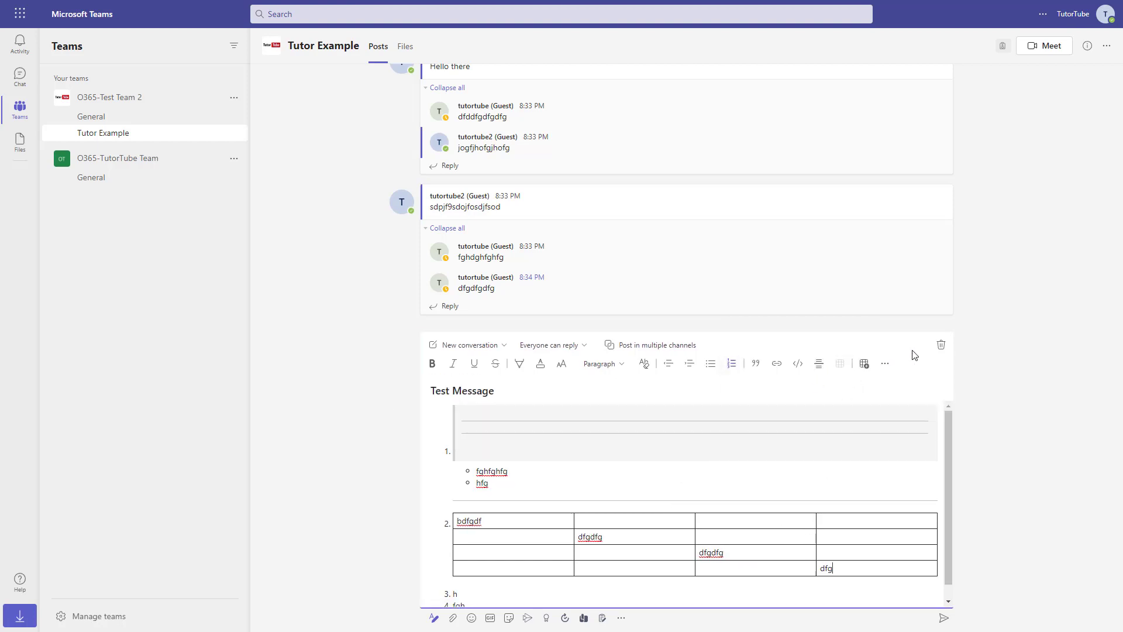
# Undo the last typing in the table and redo it.
pyautogui.click(885, 363)
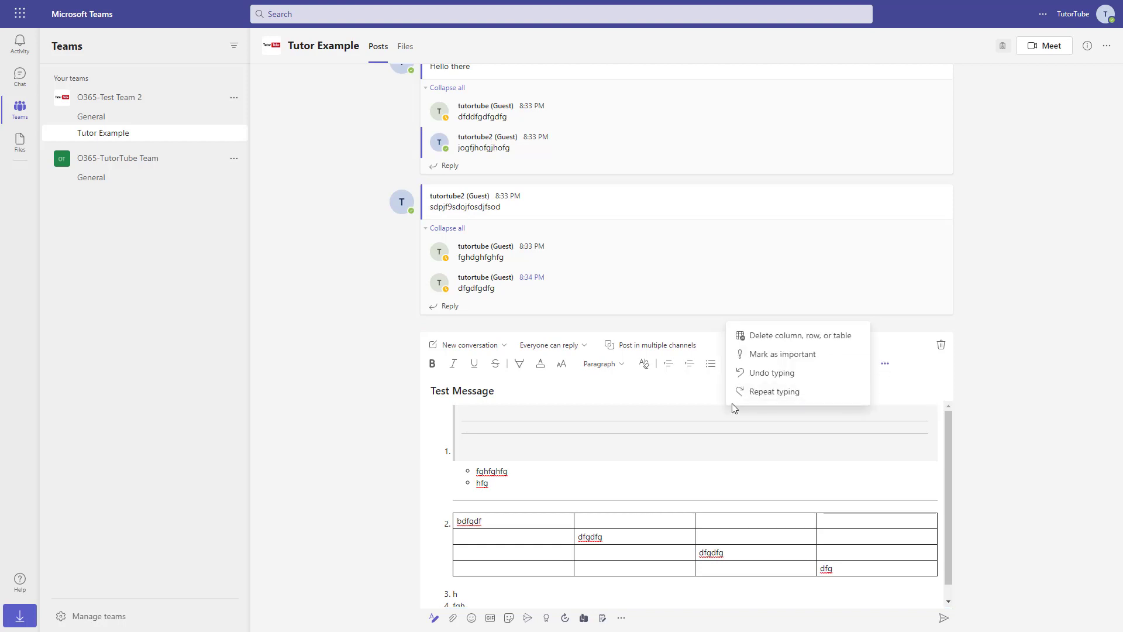
pyautogui.click(802, 374)
pyautogui.click(888, 364)
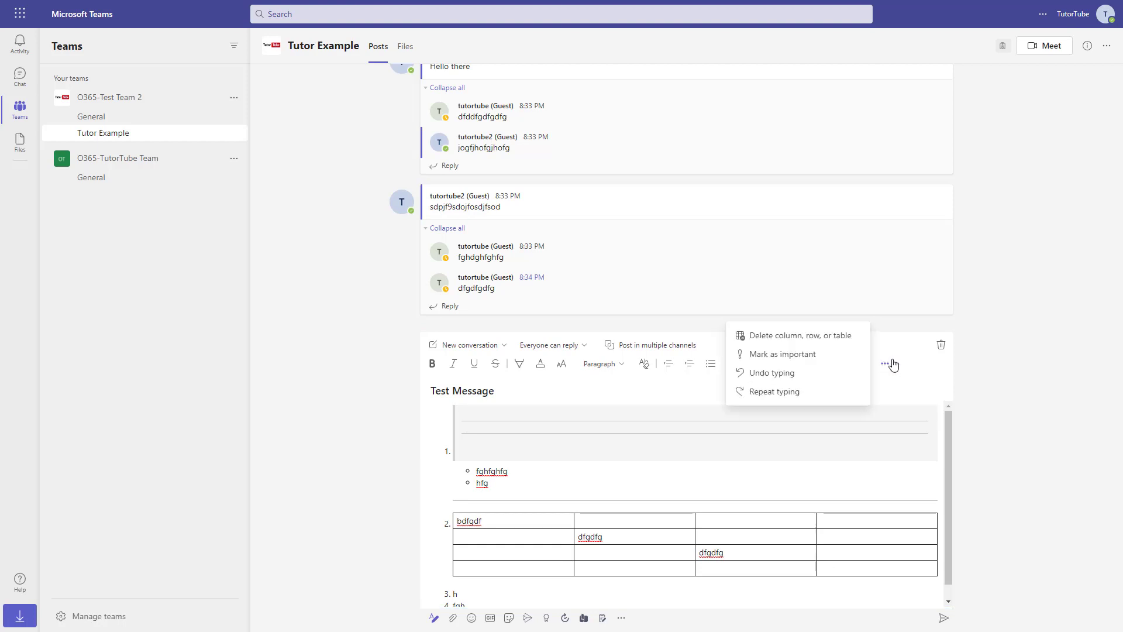
pyautogui.click(812, 392)
# View the column, row and table deletion options, and insert a row above the table's second row.
pyautogui.click(884, 362)
pyautogui.click(831, 340)
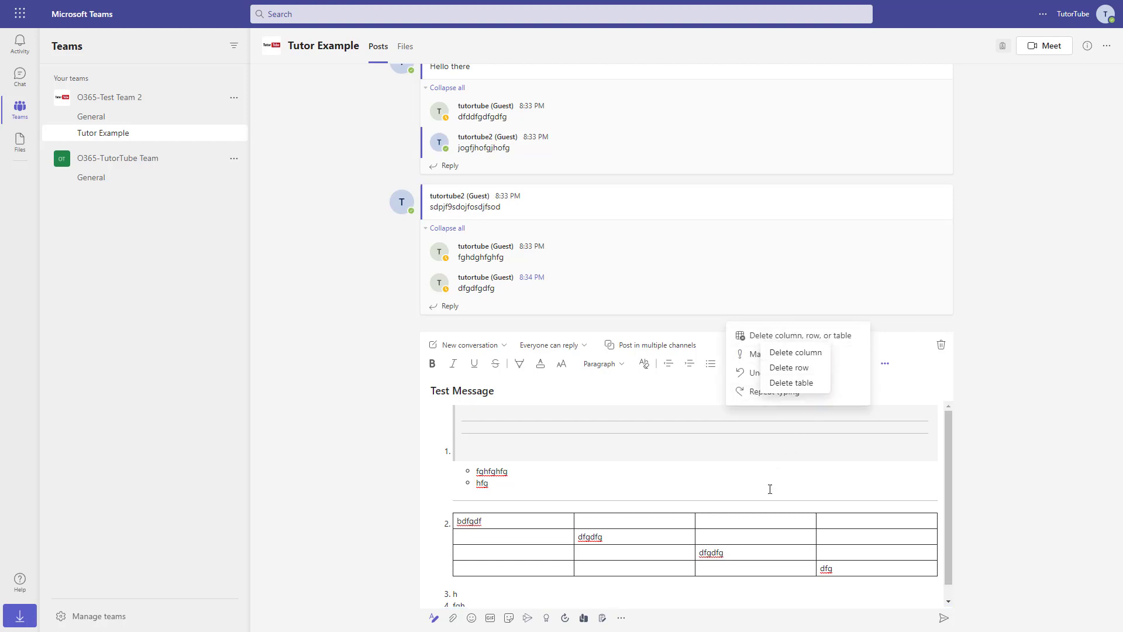
pyautogui.click(784, 552)
pyautogui.moveTo(836, 539); pyautogui.dragTo(556, 540)
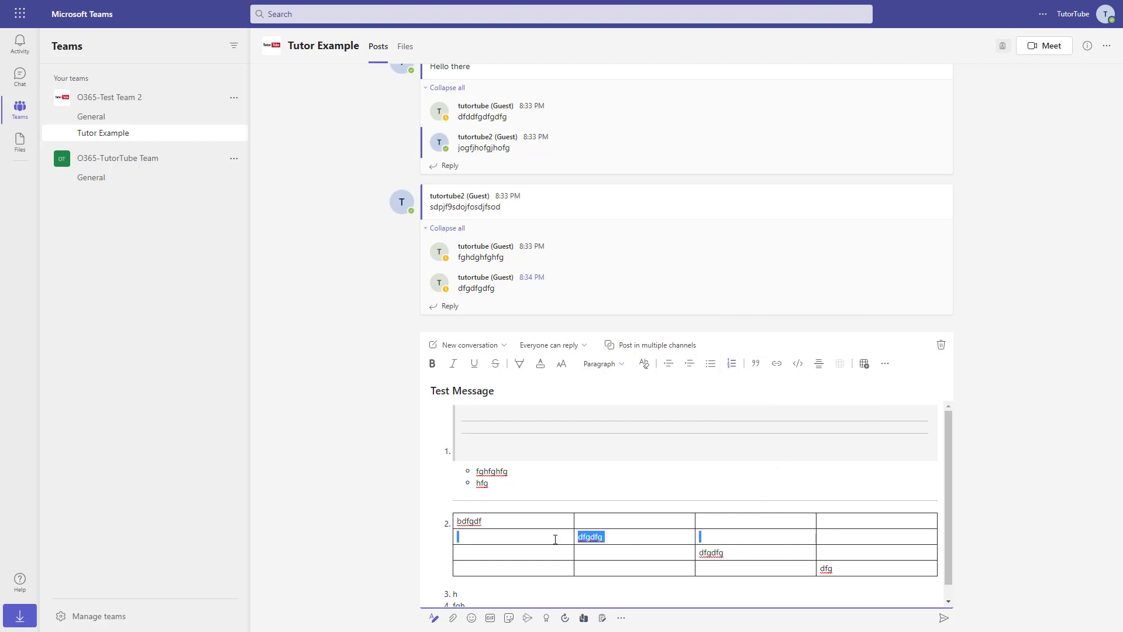
pyautogui.click(865, 365)
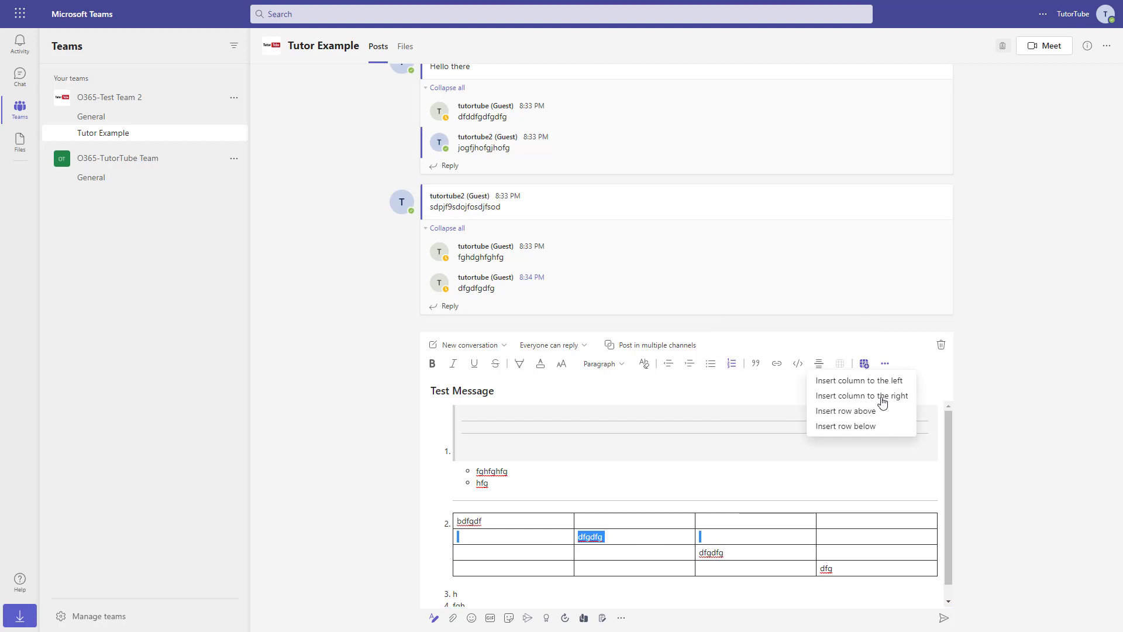
pyautogui.click(869, 418)
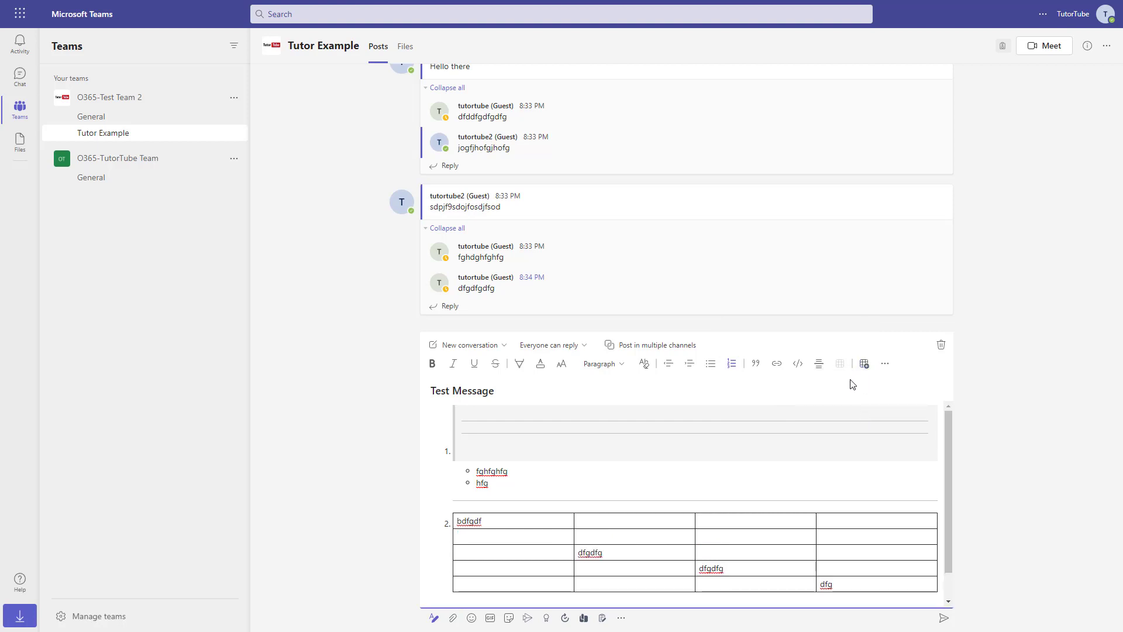
# Add an empty numbered item after "h" in the list and send the post to the channel.
pyautogui.scroll(-1, 657, 517)
pyautogui.scroll(1, 657, 517)
pyautogui.scroll(-1, 546, 517)
pyautogui.scroll(1, 546, 518)
pyautogui.scroll(-1, 711, 461)
pyautogui.scroll(1, 699, 456)
pyautogui.scroll(-1, 537, 469)
pyautogui.click(501, 579)
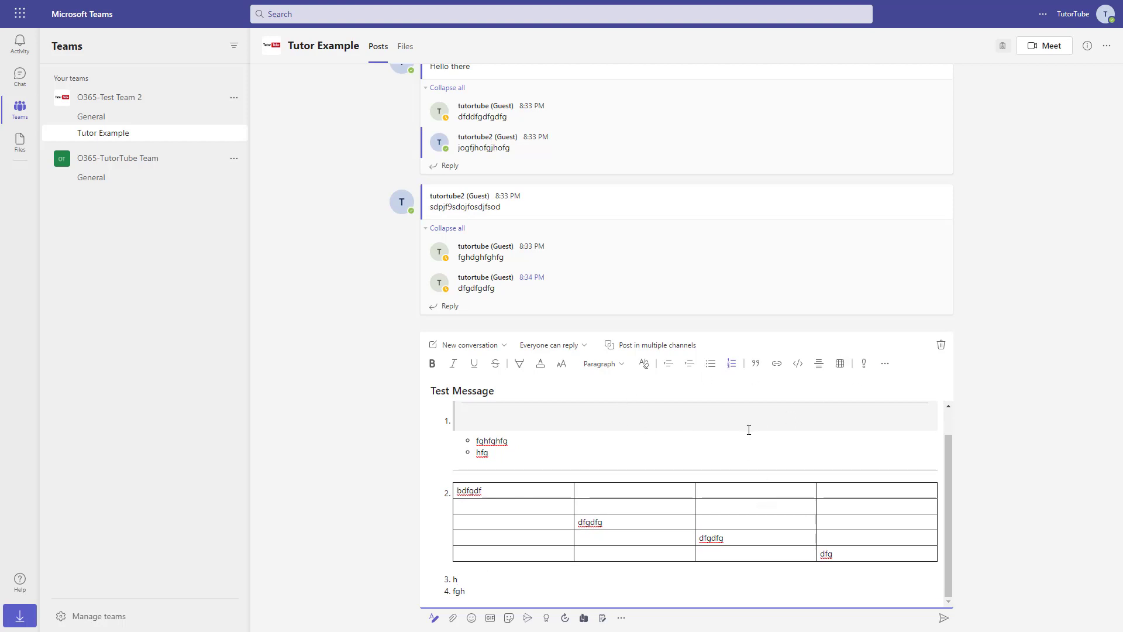
pyautogui.press('Return')
pyautogui.click(944, 618)
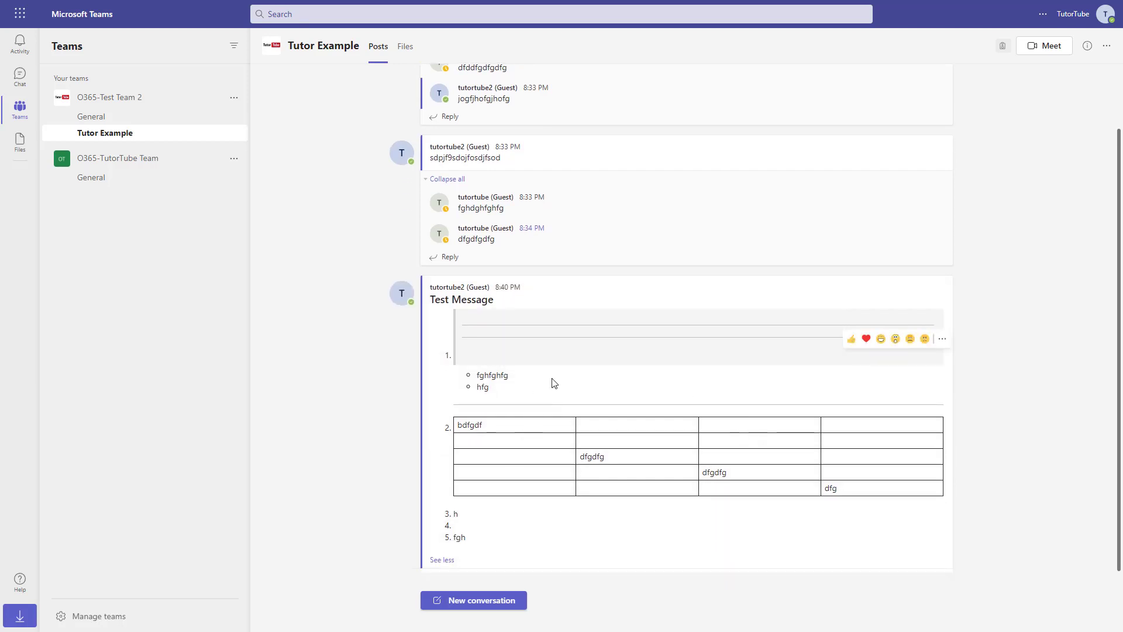